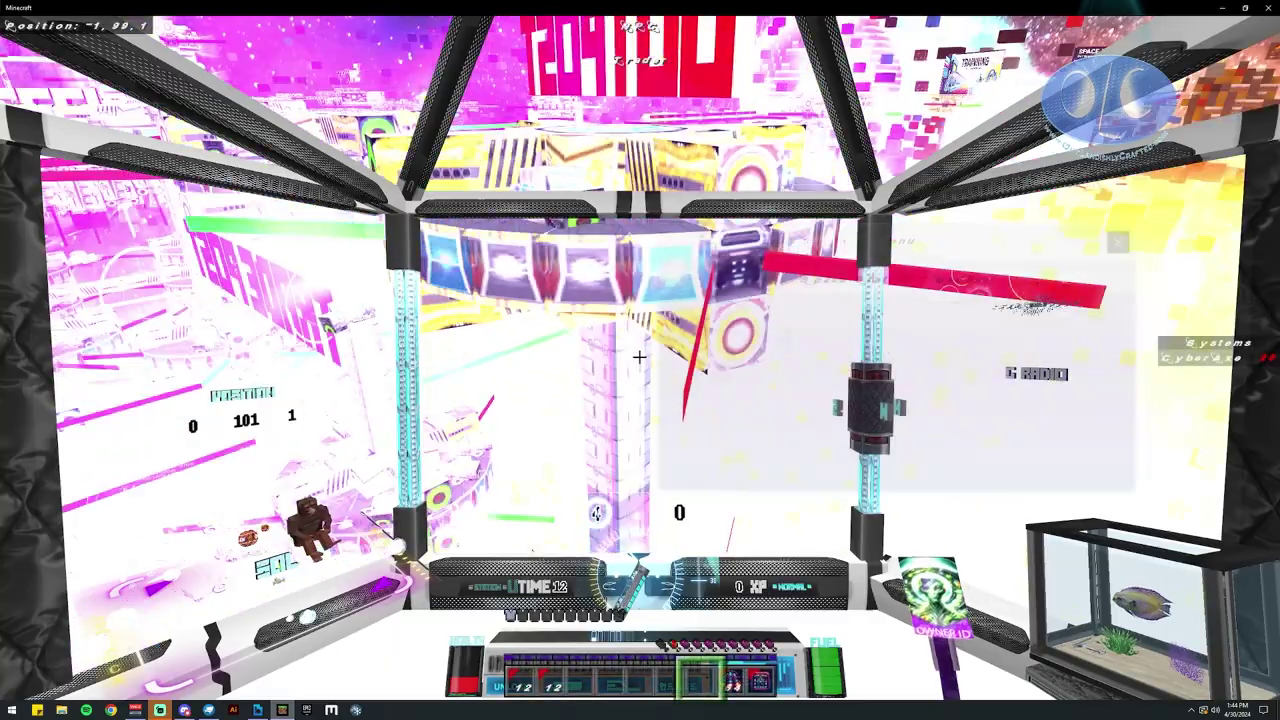
# Pause the game and open its settings.
pyautogui.press('Escape')
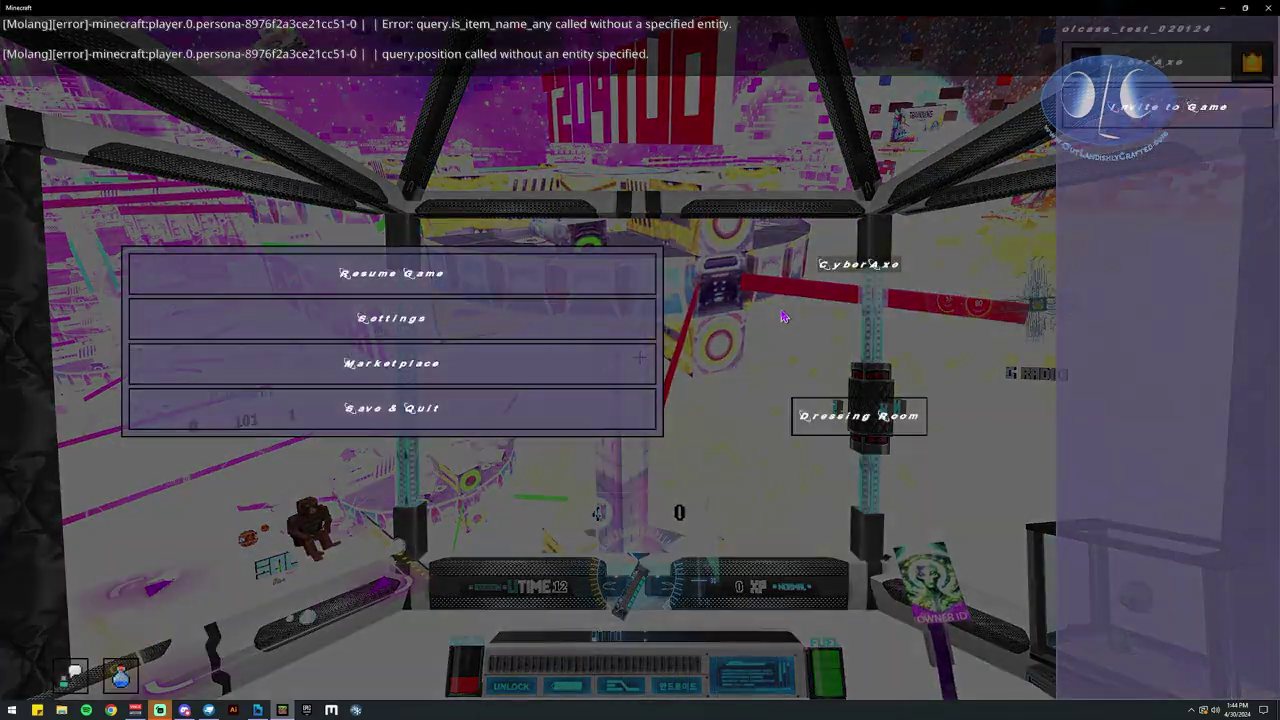
pyautogui.click(490, 322)
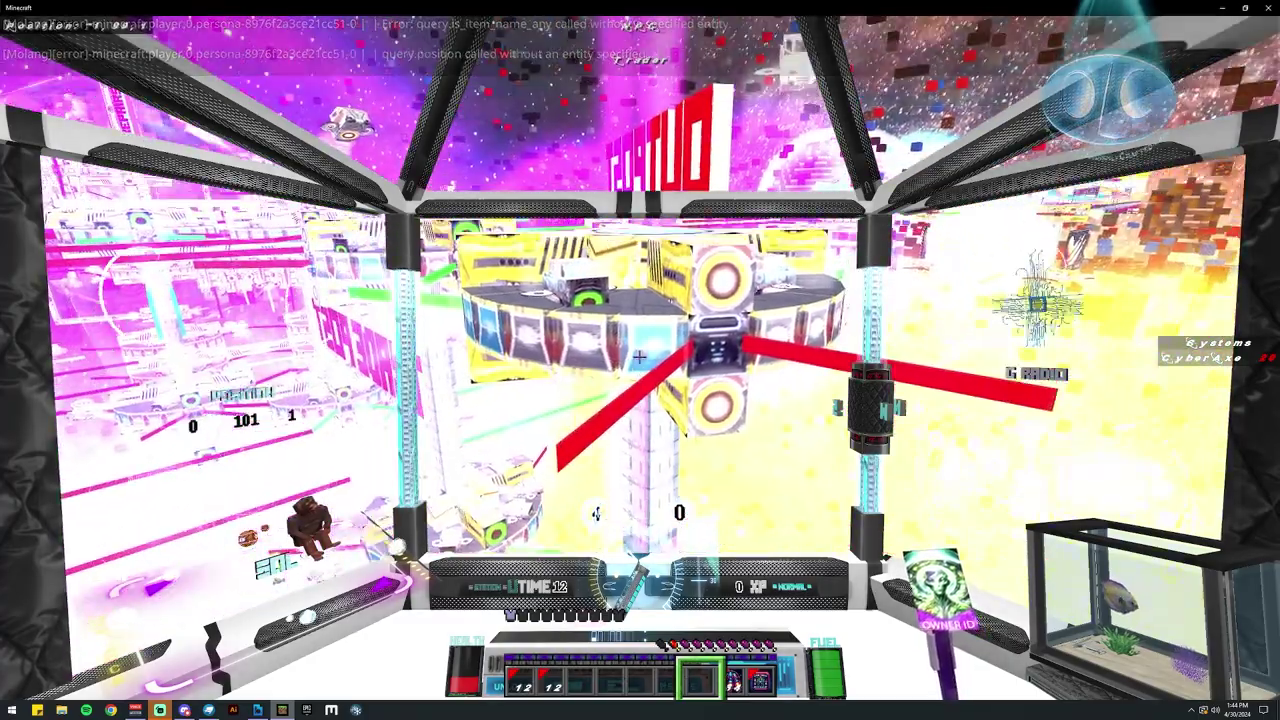
# View the space station's Passport Control area, leave it, and reopen the station to visit the Medbay.
pyautogui.rightClick(640, 357)
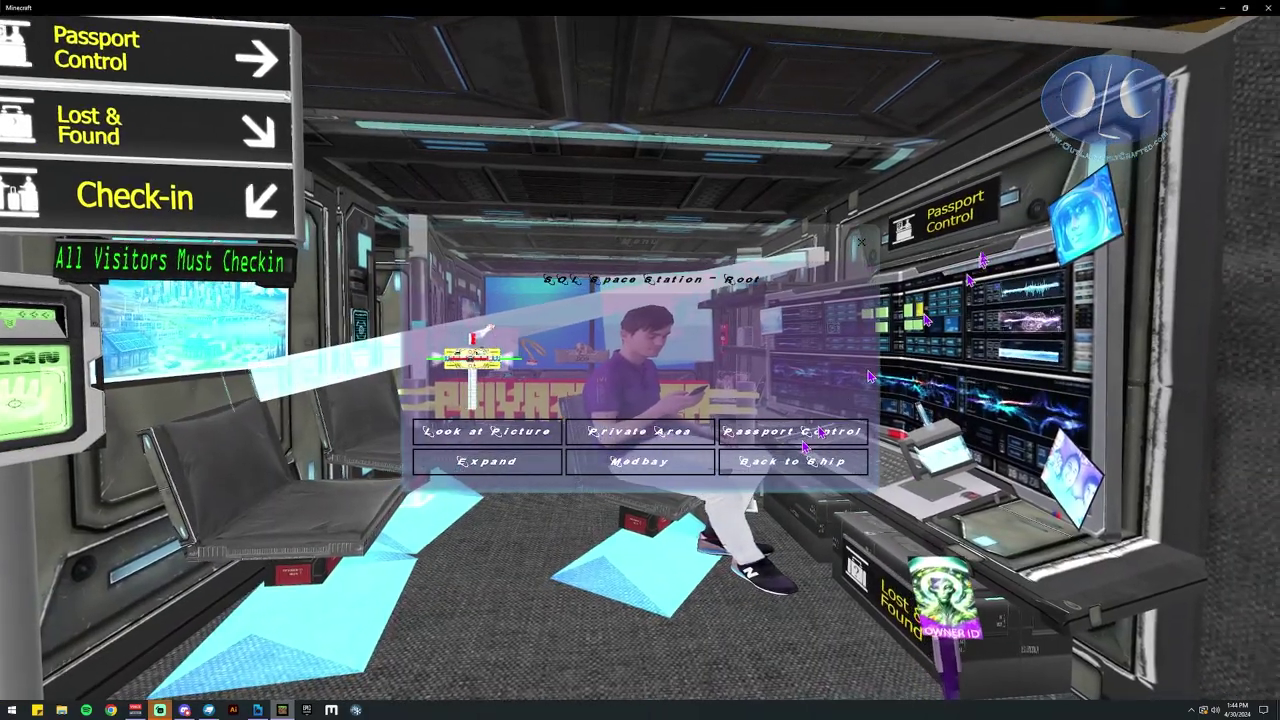
pyautogui.click(820, 432)
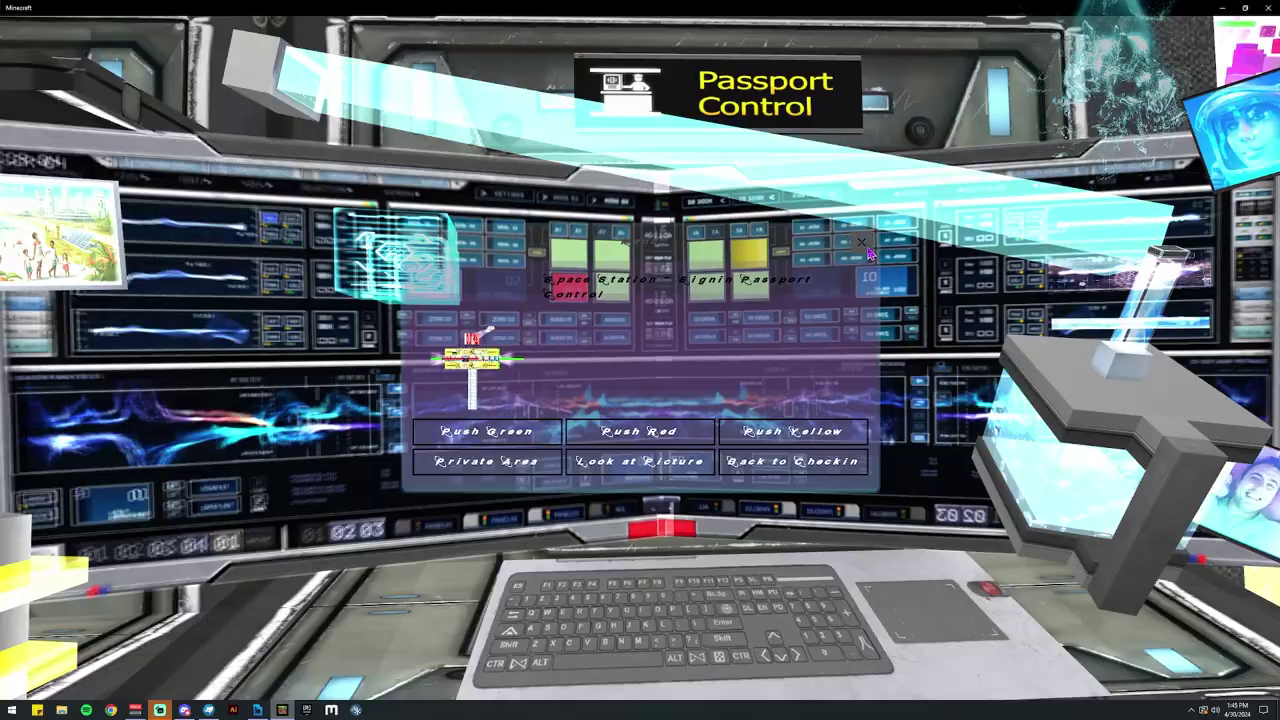
pyautogui.click(862, 243)
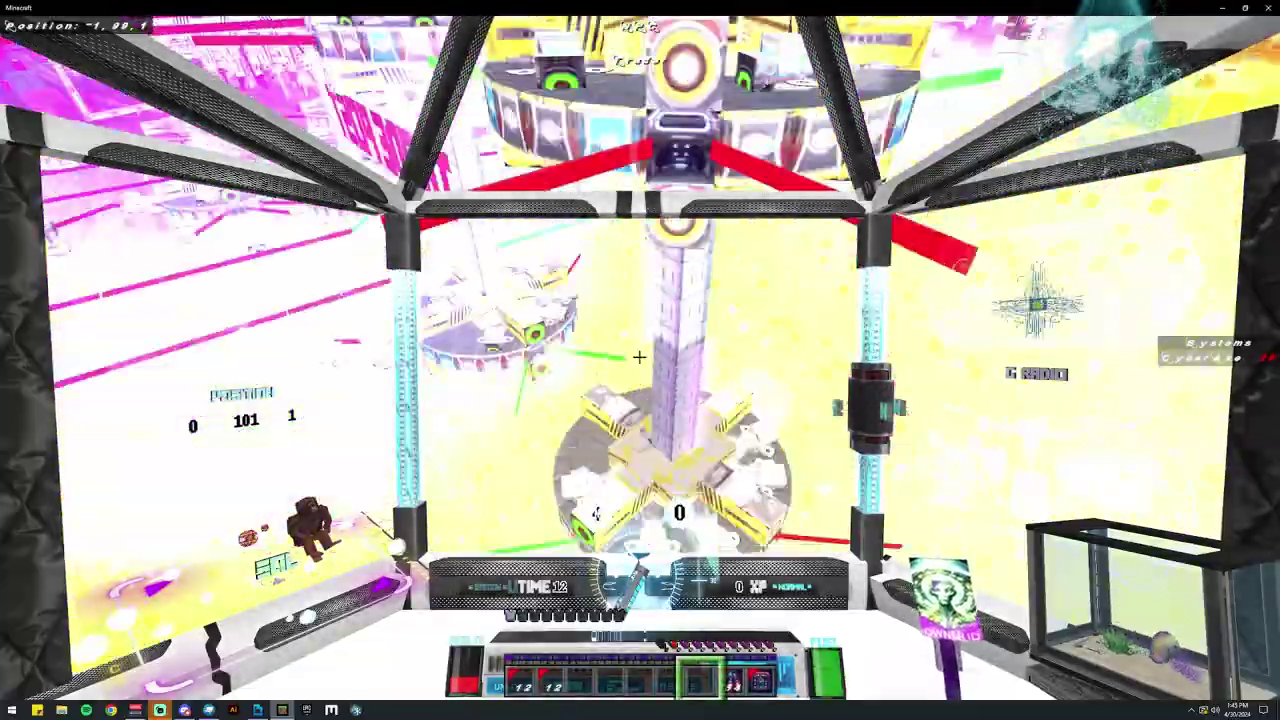
pyautogui.rightClick(639, 356)
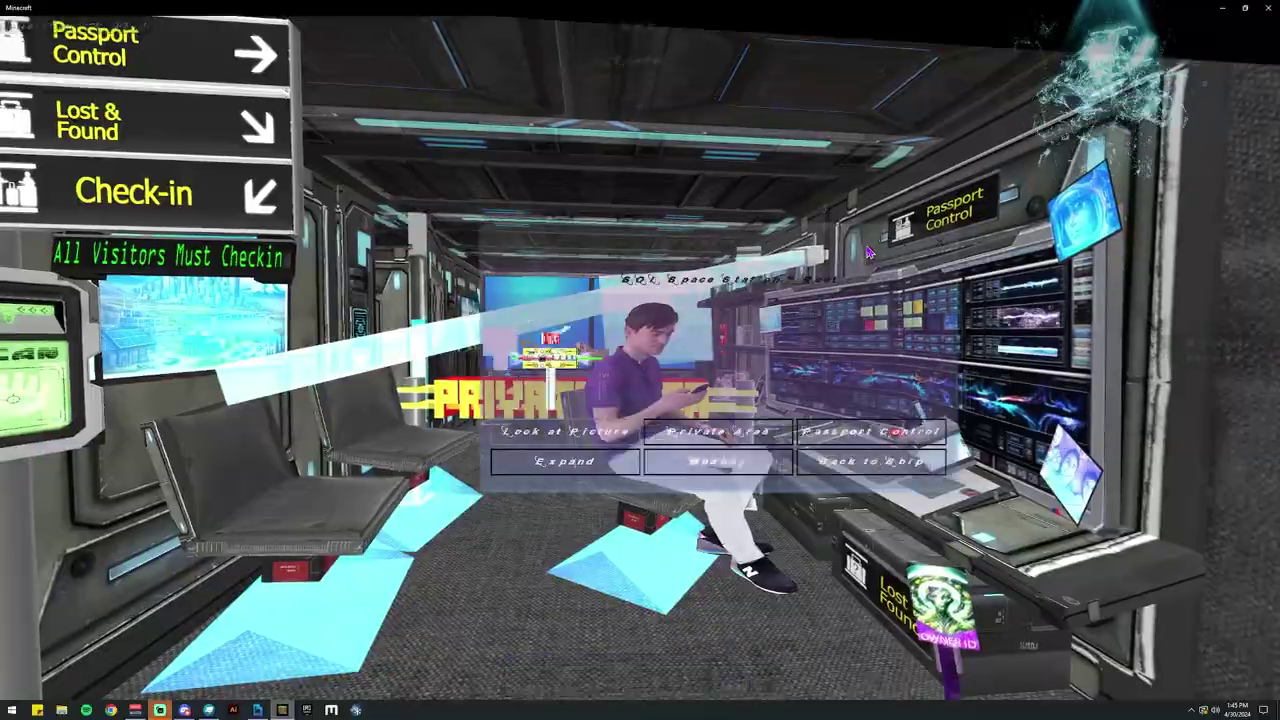
pyautogui.click(634, 457)
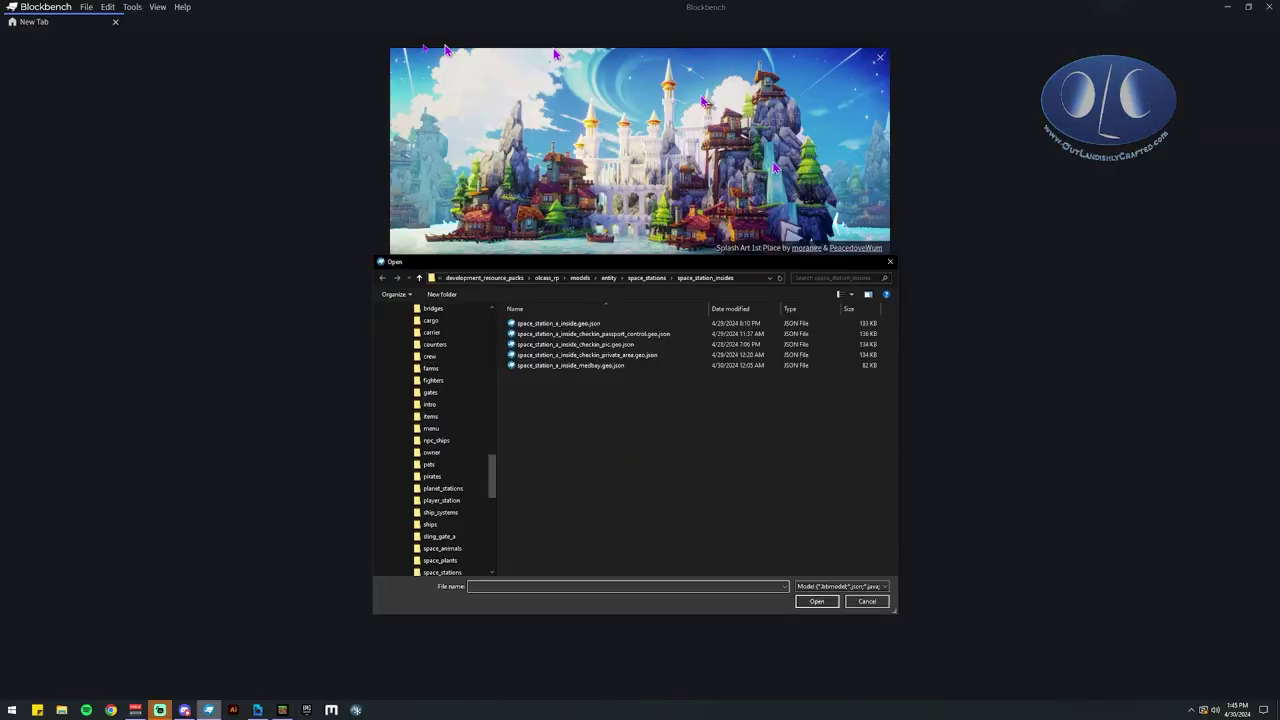
# In Blockbench, open space_station_a_inside_medbay.geo.json and import the space_station_a_inside_medbay.png texture for the model.
pyautogui.click(580, 365)
pyautogui.click(815, 601)
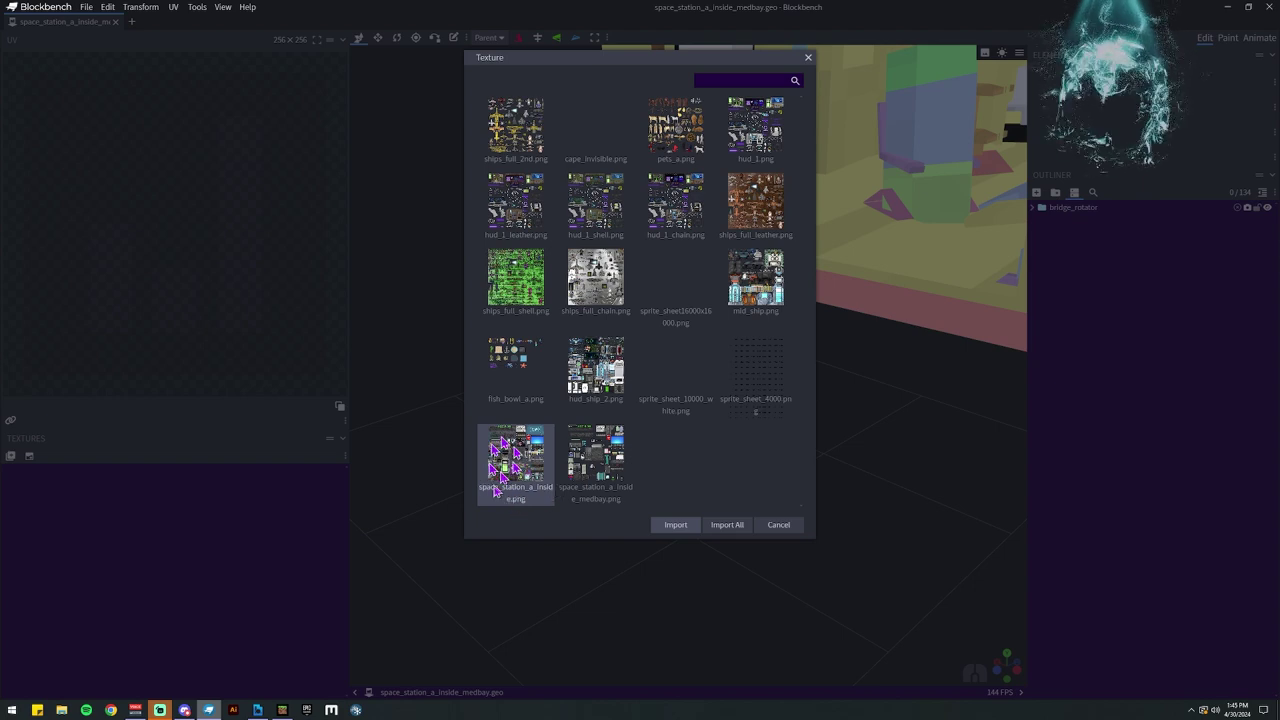
pyautogui.click(596, 455)
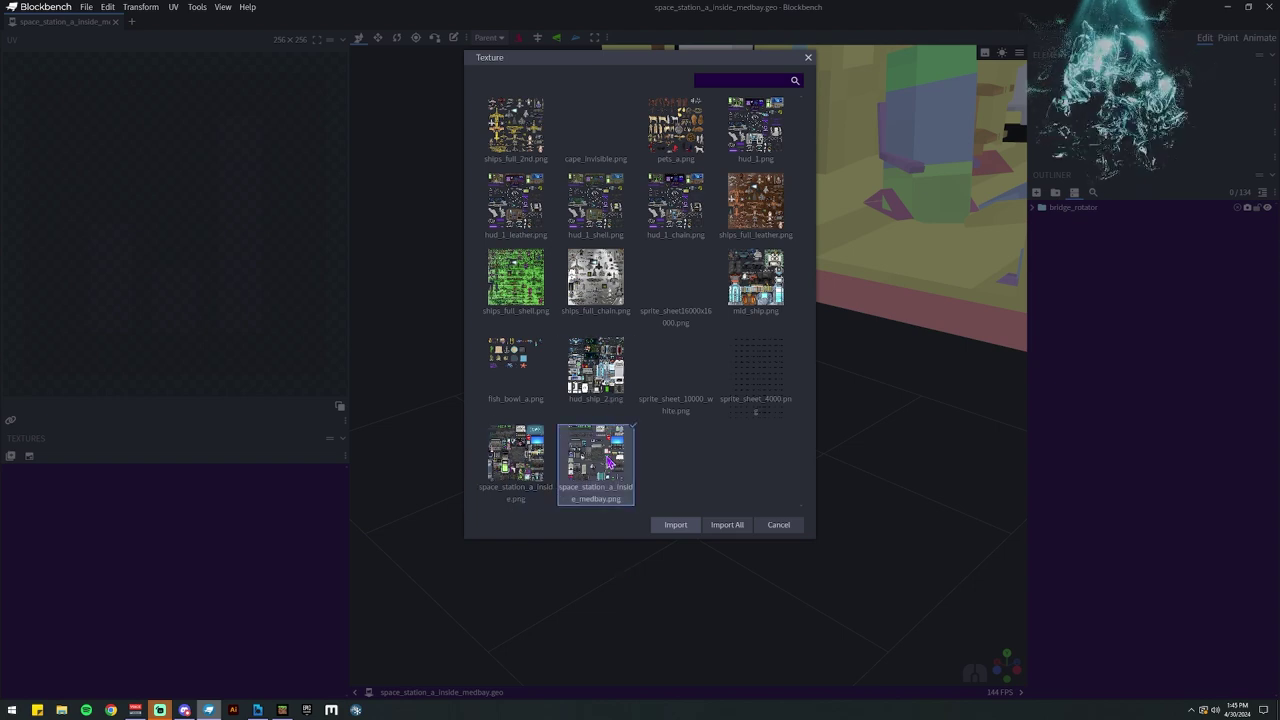
pyautogui.click(684, 526)
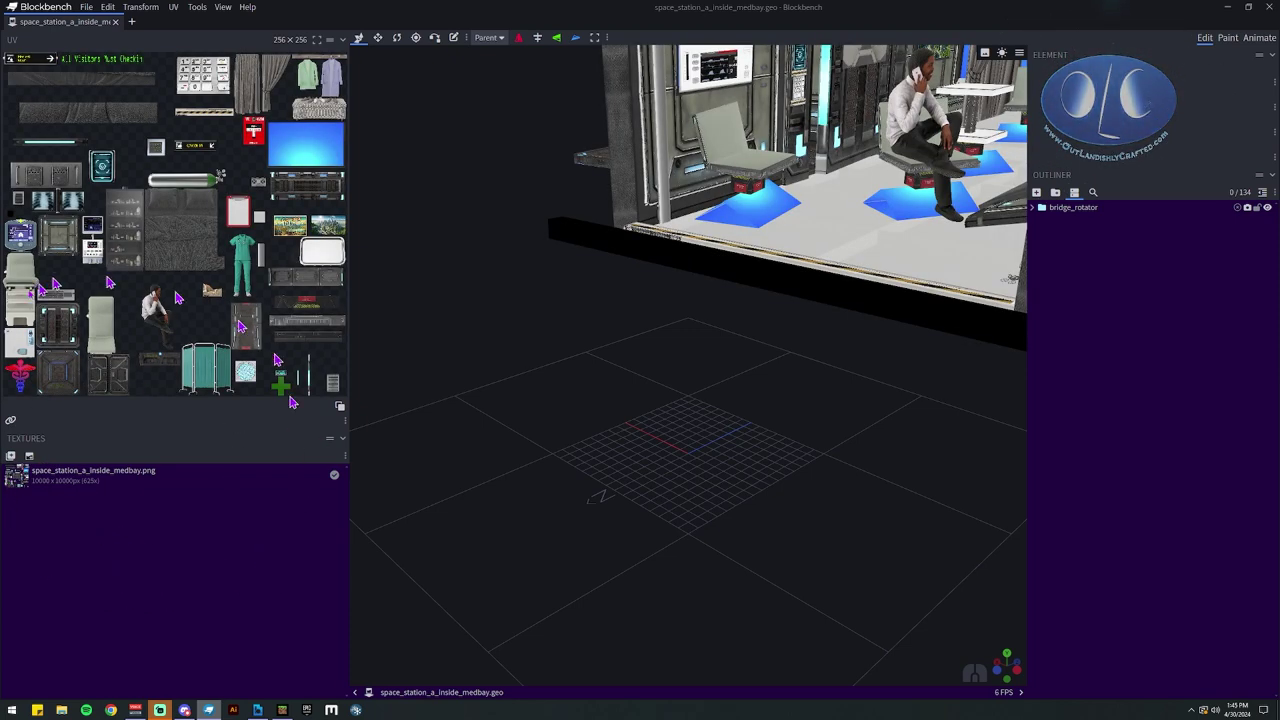
# Examine the textured medbay interior from the front and select its imported texture.
pyautogui.moveTo(600, 440); pyautogui.dragTo(659, 620)
pyautogui.scroll(1, 646, 577)
pyautogui.scroll(1, 649, 586)
pyautogui.scroll(1, 659, 620)
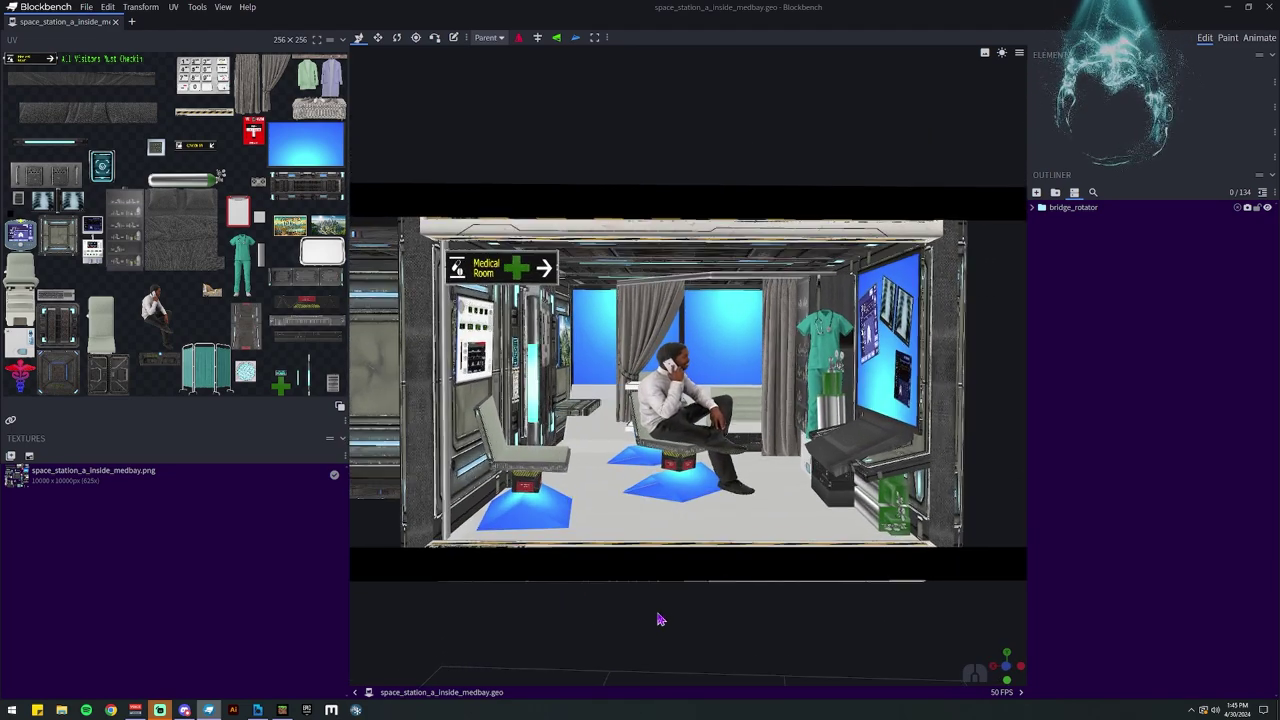
pyautogui.scroll(3, 657, 616)
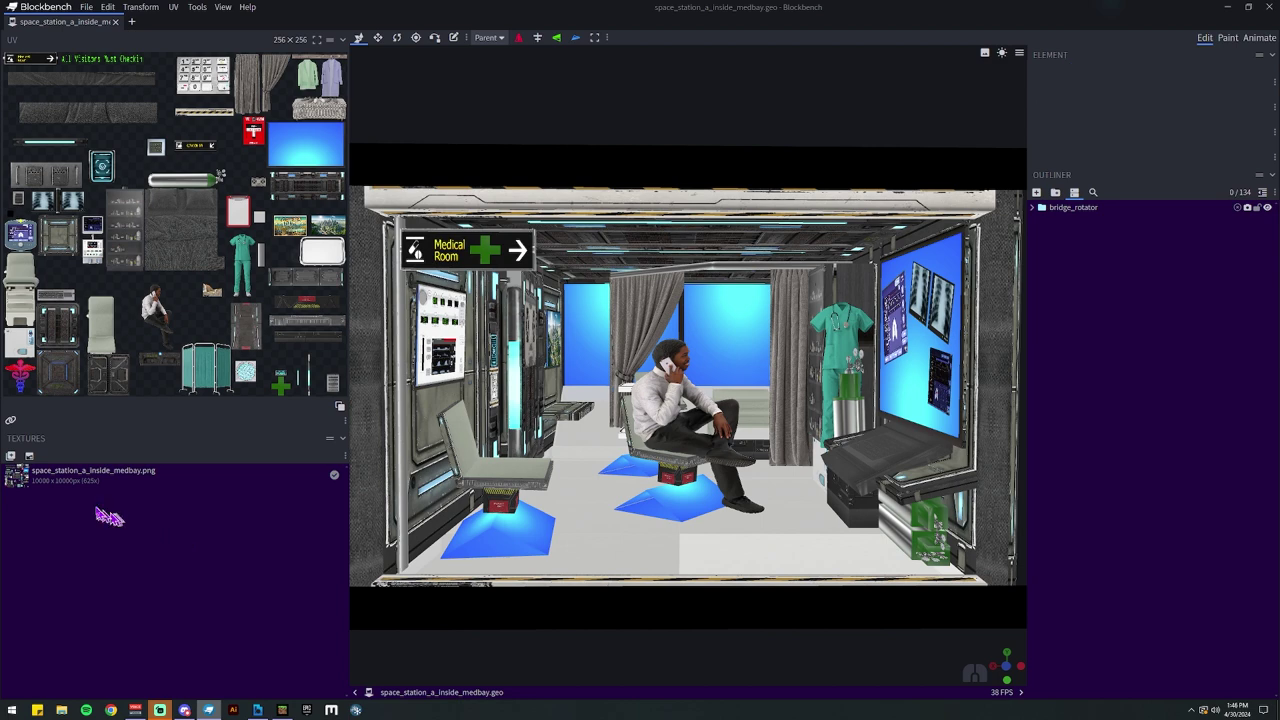
pyautogui.click(80, 480)
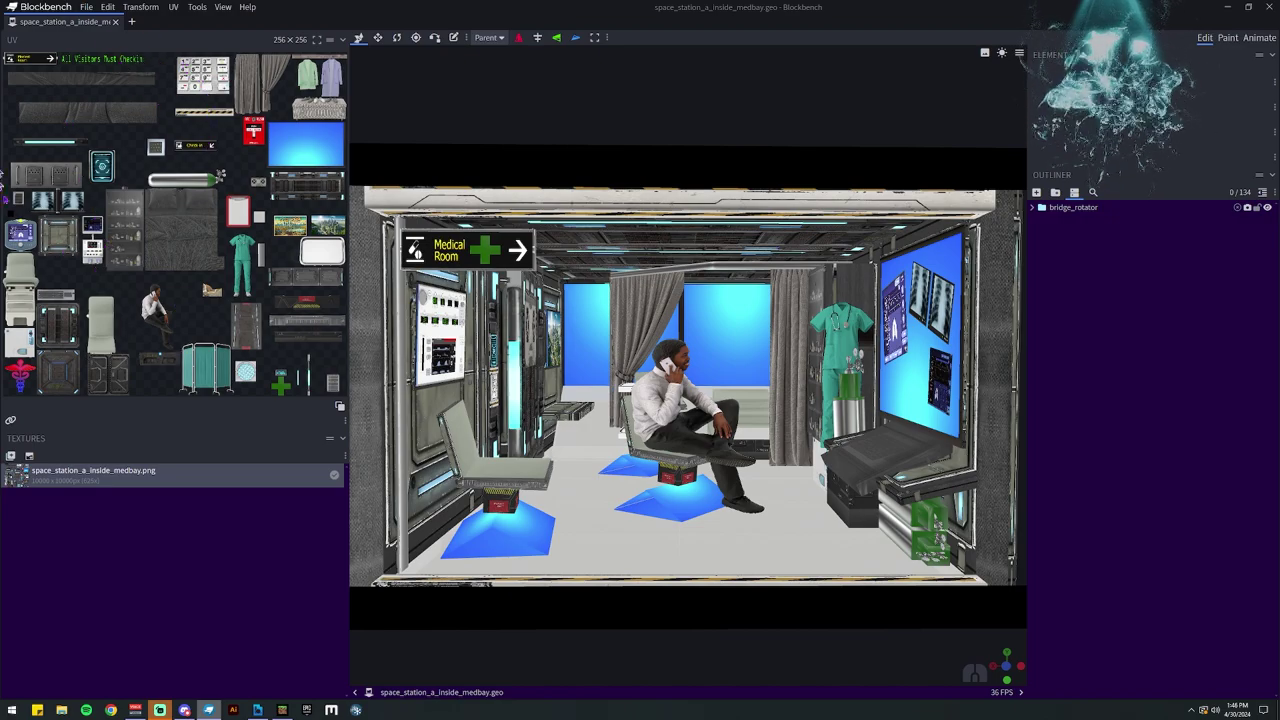
# Inspect the seated crew figure up close, the eye_top element above the room, and the X-ray wall screen.
pyautogui.moveTo(606, 112); pyautogui.dragTo(715, 515)
pyautogui.scroll(4, 704, 472)
pyautogui.click(661, 398)
pyautogui.scroll(5, 686, 455)
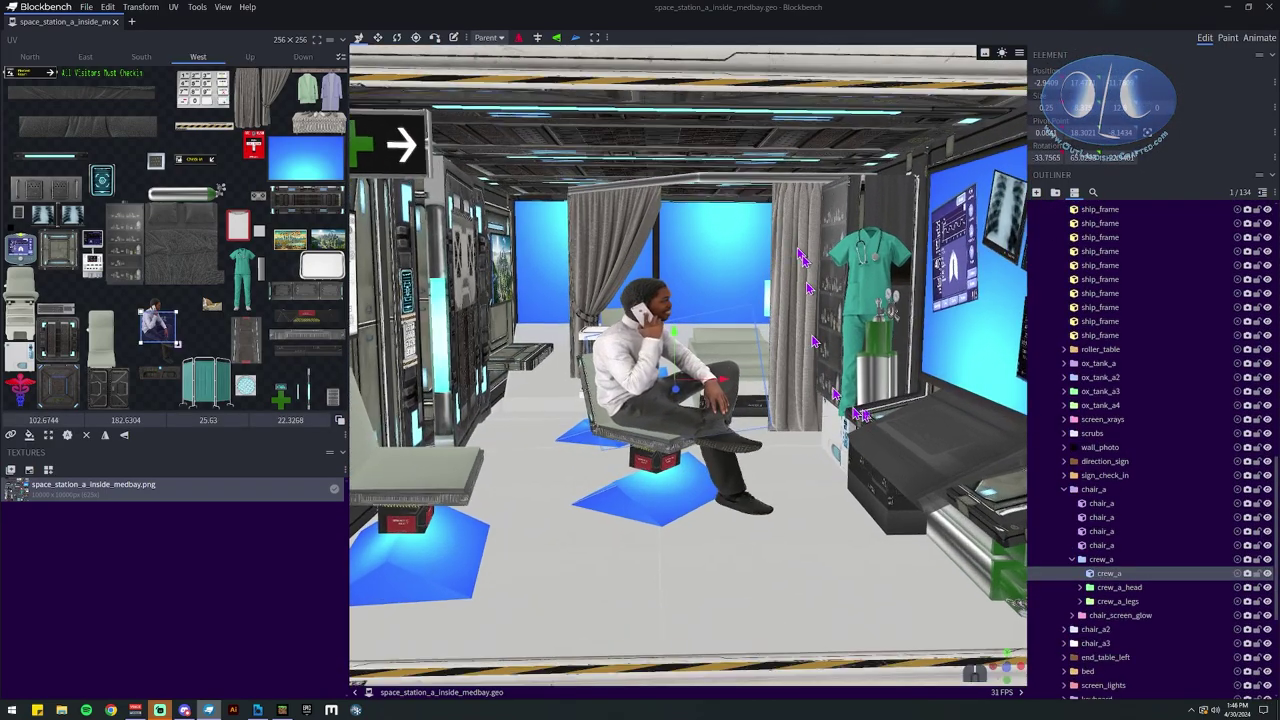
pyautogui.scroll(-5, 766, 366)
pyautogui.click(785, 103)
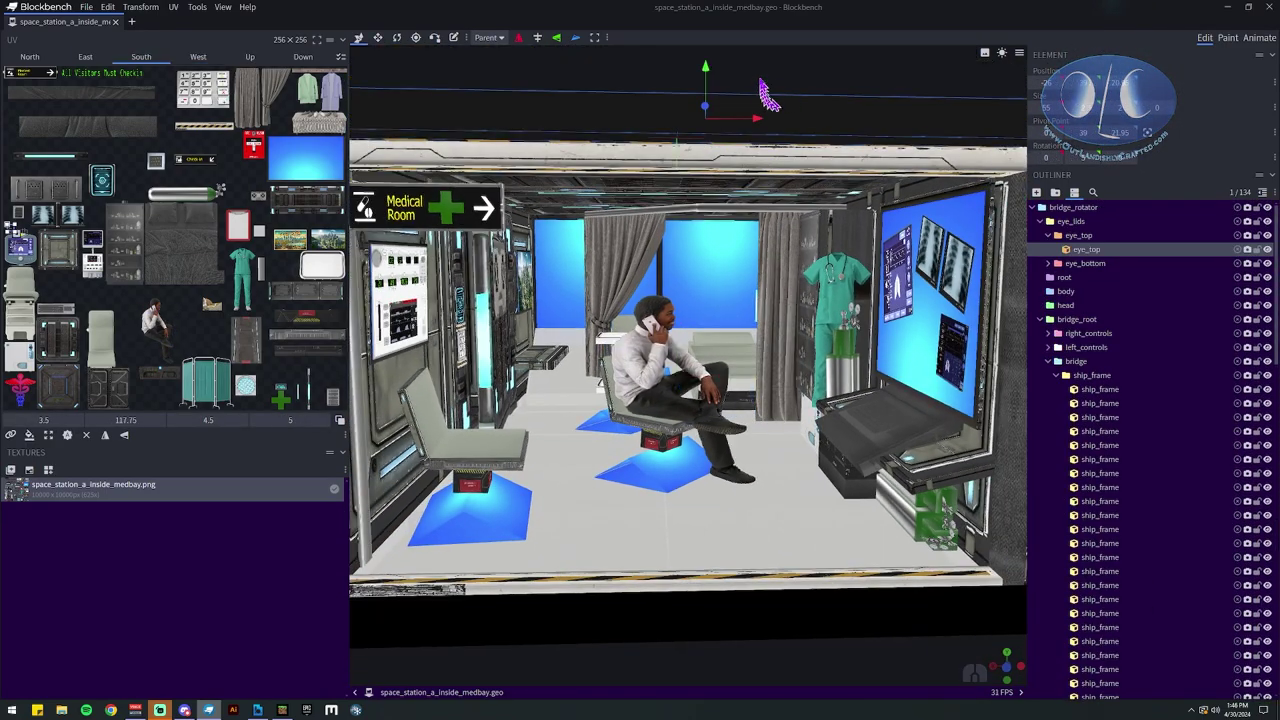
pyautogui.moveTo(805, 82); pyautogui.dragTo(810, 292)
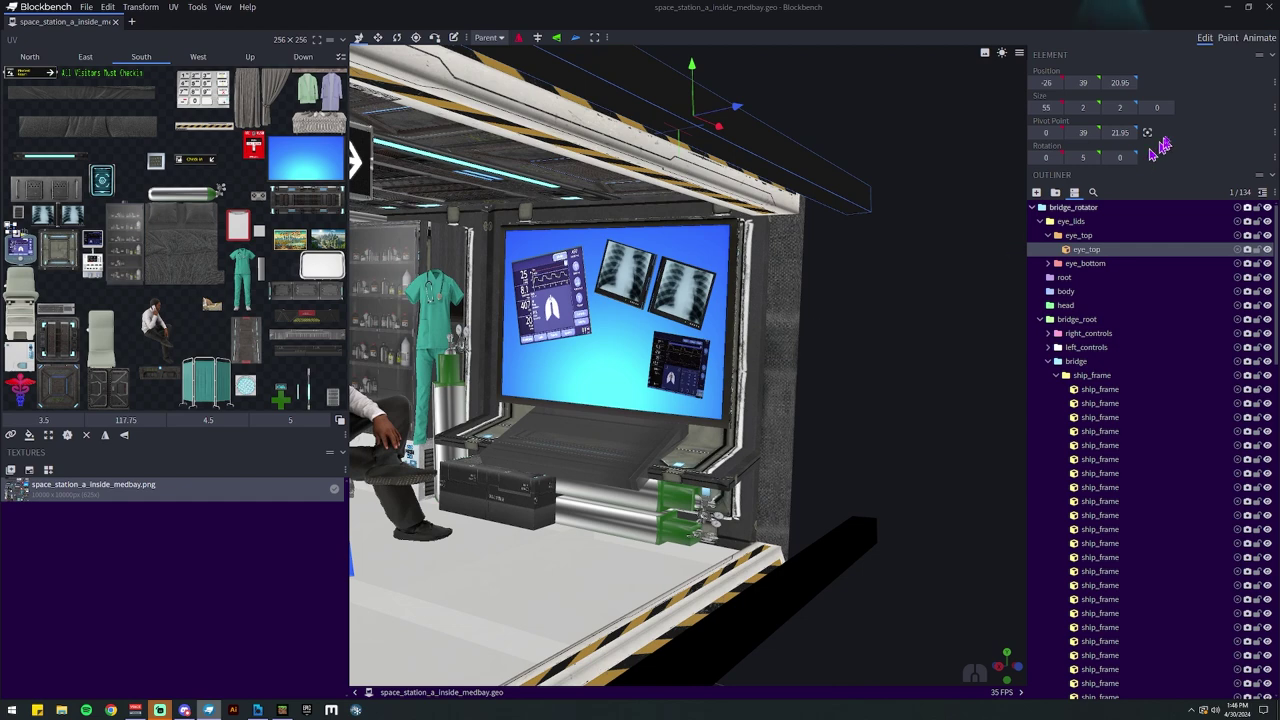
# Switch to Animate mode and play the ship_a_pet_fish.idle animation.
pyautogui.click(1259, 37)
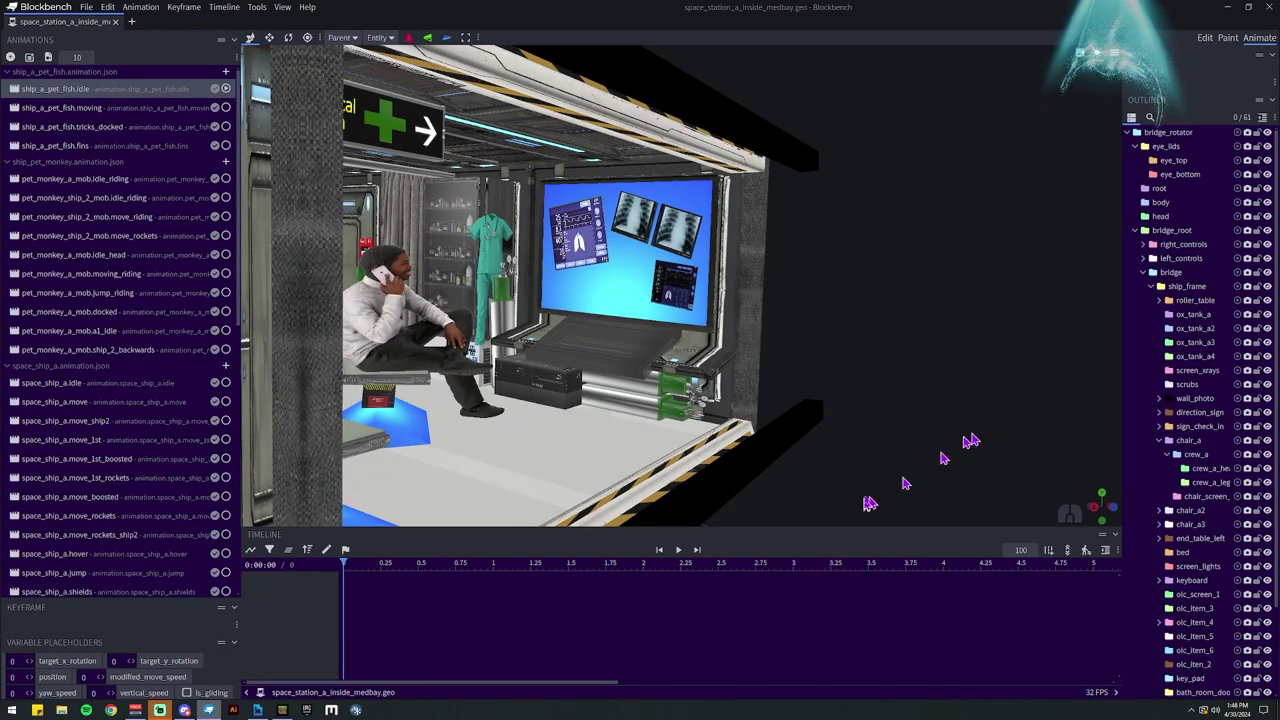
pyautogui.click(680, 551)
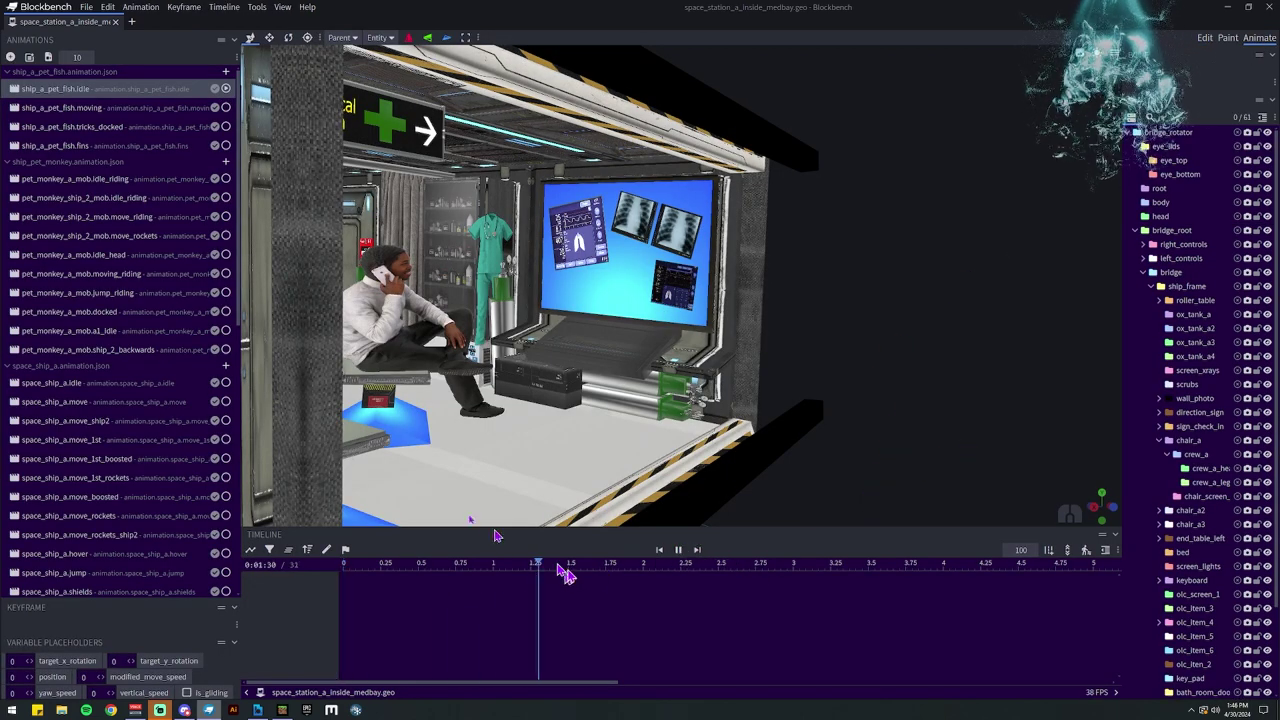
# View the program's About information to check the installed version, and close it.
pyautogui.click(306, 7)
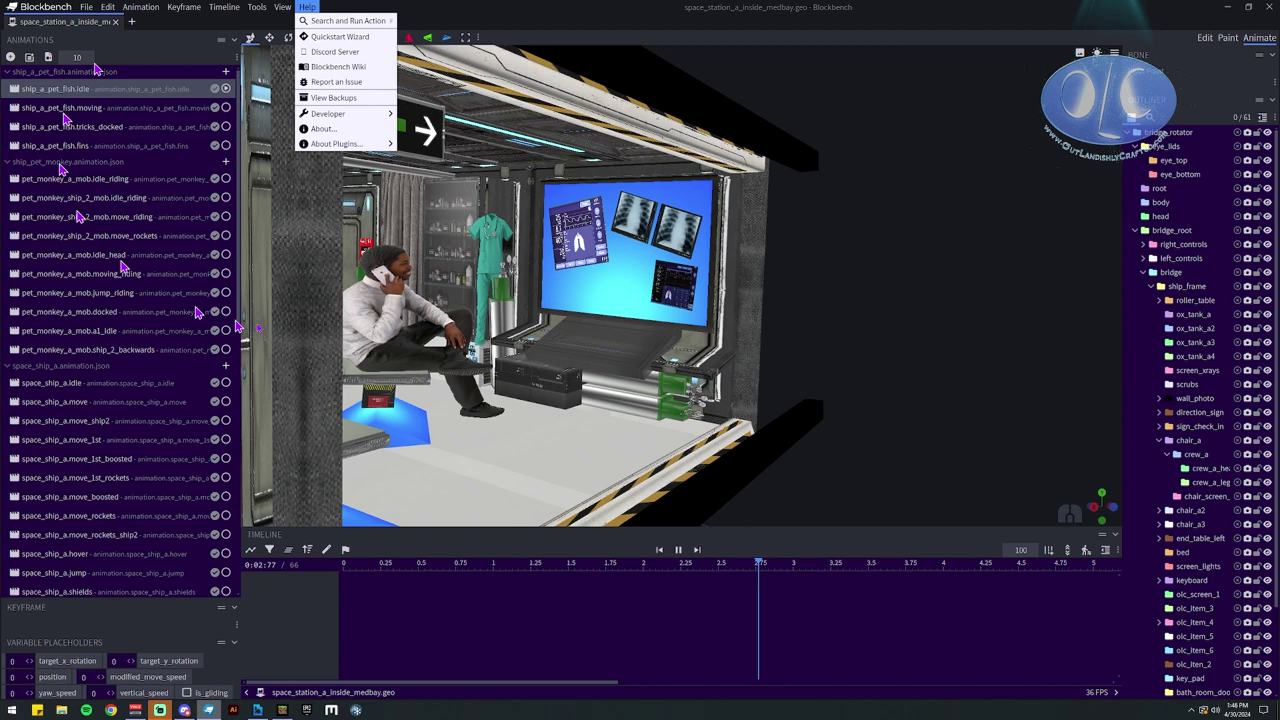
pyautogui.click(322, 130)
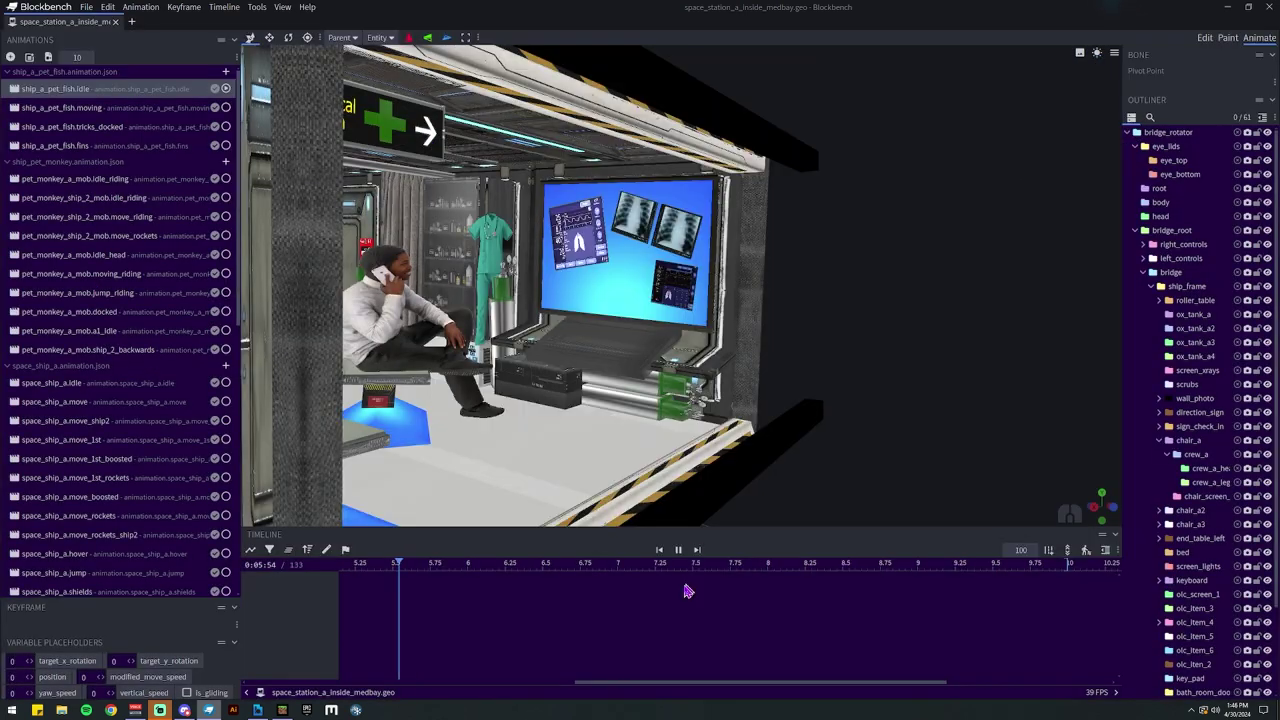
pyautogui.click(790, 64)
pyautogui.click(307, 7)
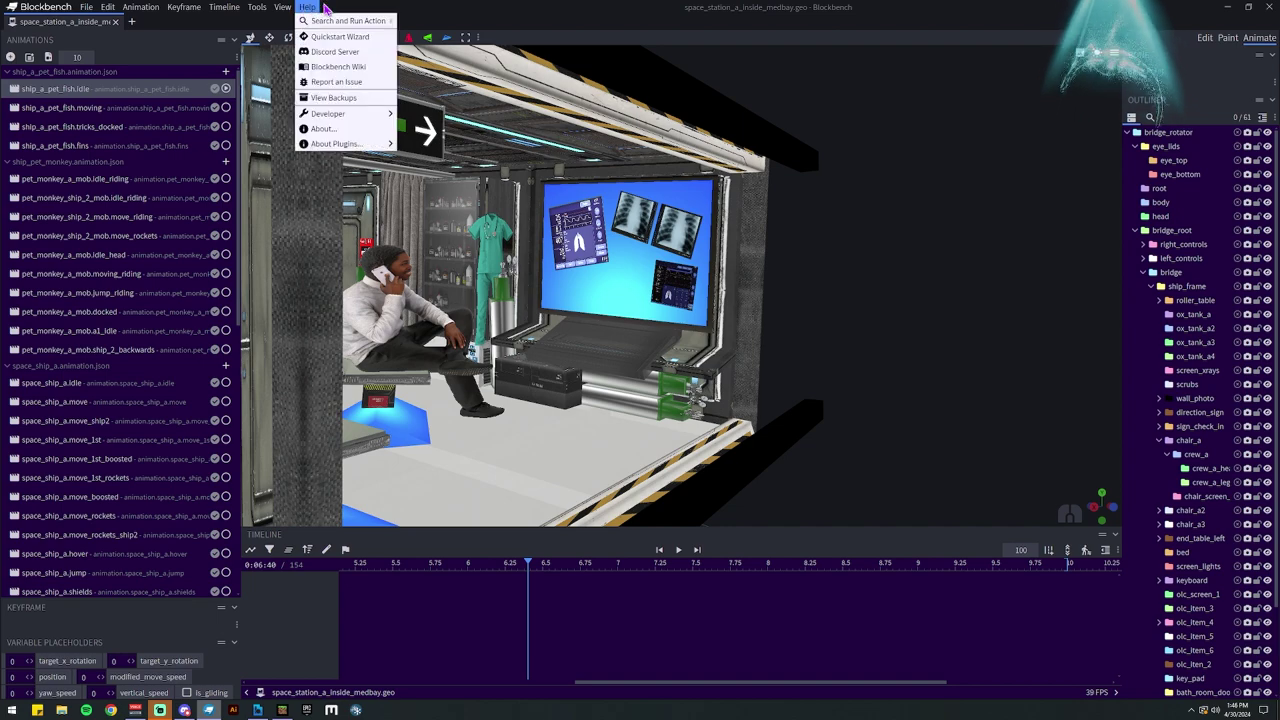
pyautogui.click(322, 130)
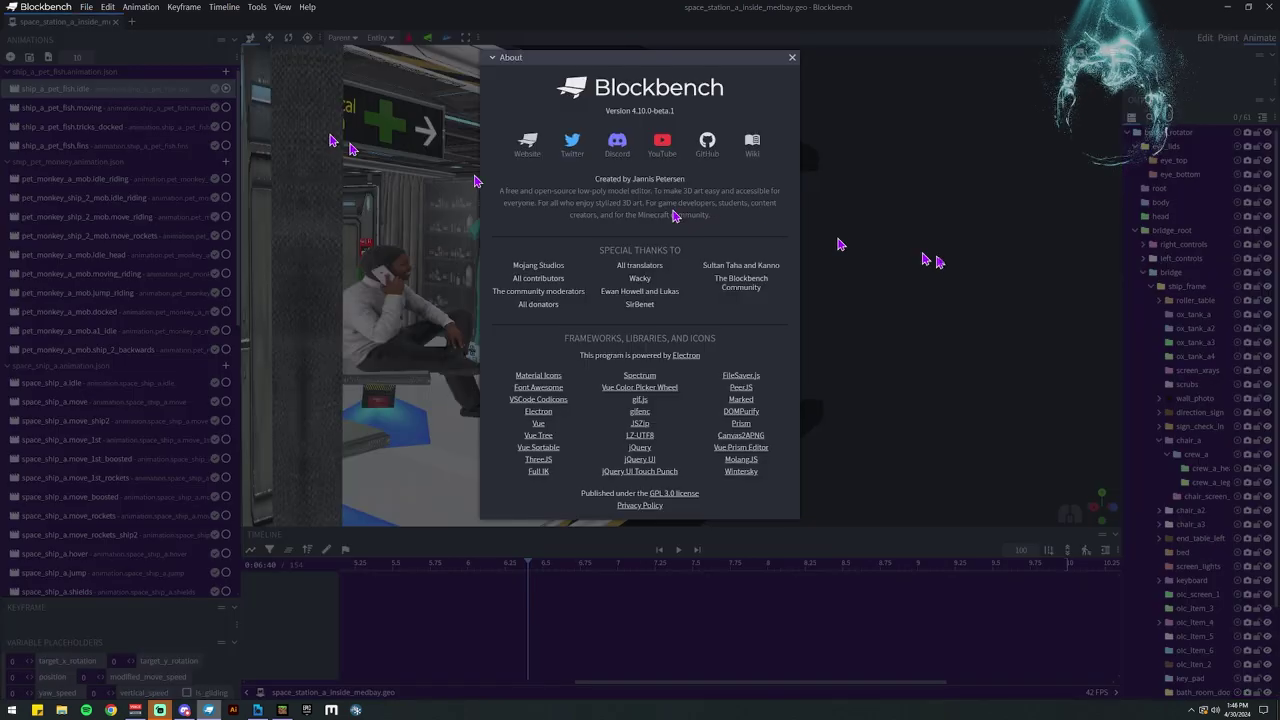
pyautogui.click(791, 62)
# Return to Edit mode and examine the medbay model from the side and the front.
pyautogui.click(1205, 37)
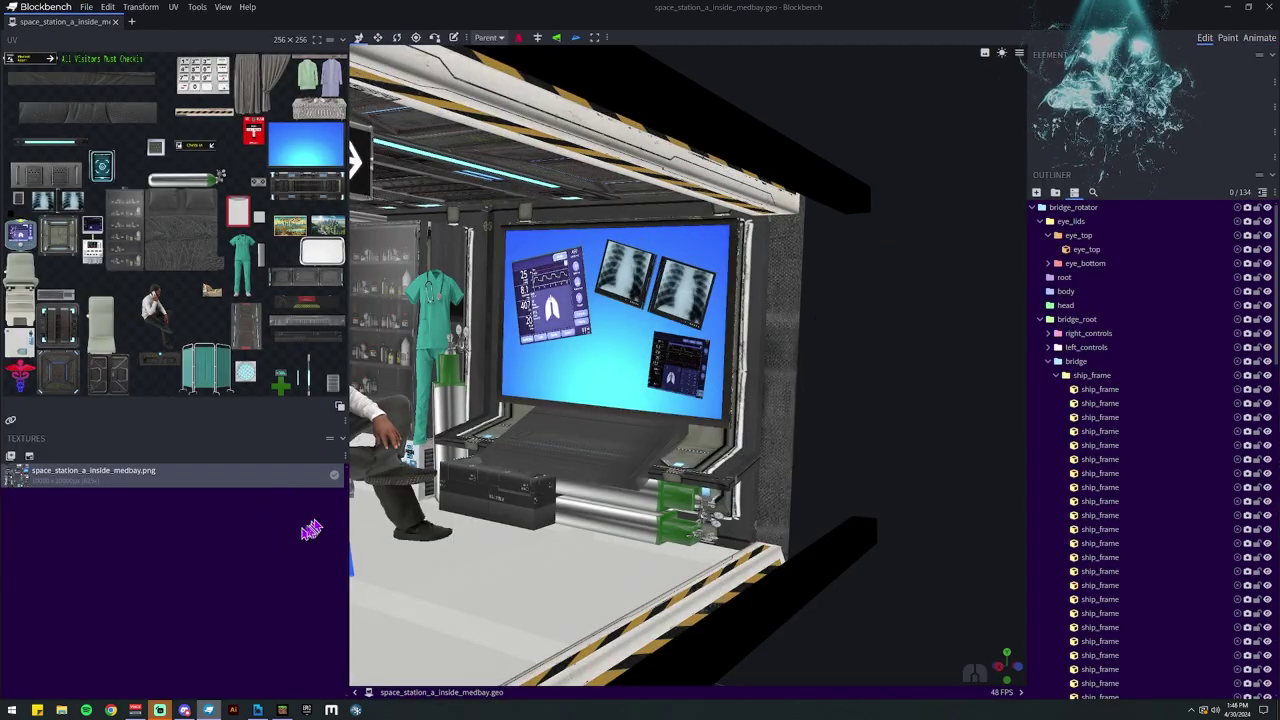
pyautogui.moveTo(905, 462); pyautogui.dragTo(842, 448)
pyautogui.moveTo(780, 330); pyautogui.dragTo(763, 383, button='right')
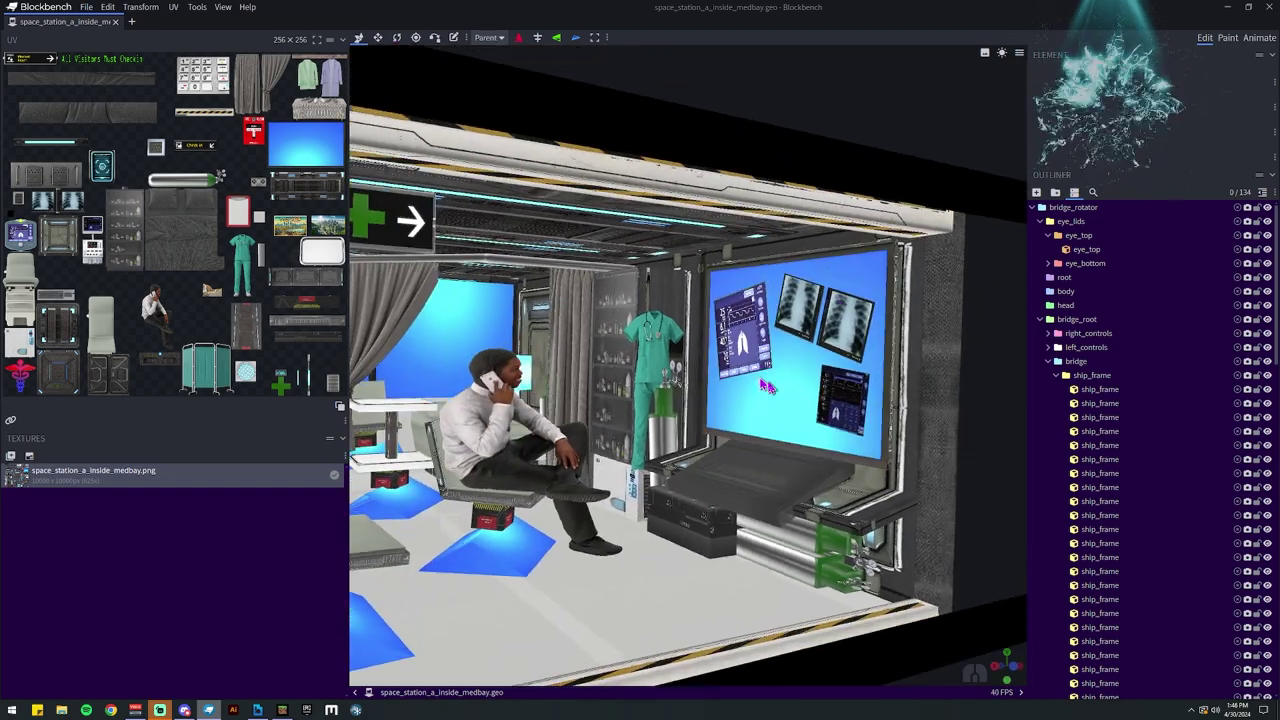
pyautogui.moveTo(767, 387); pyautogui.dragTo(783, 634)
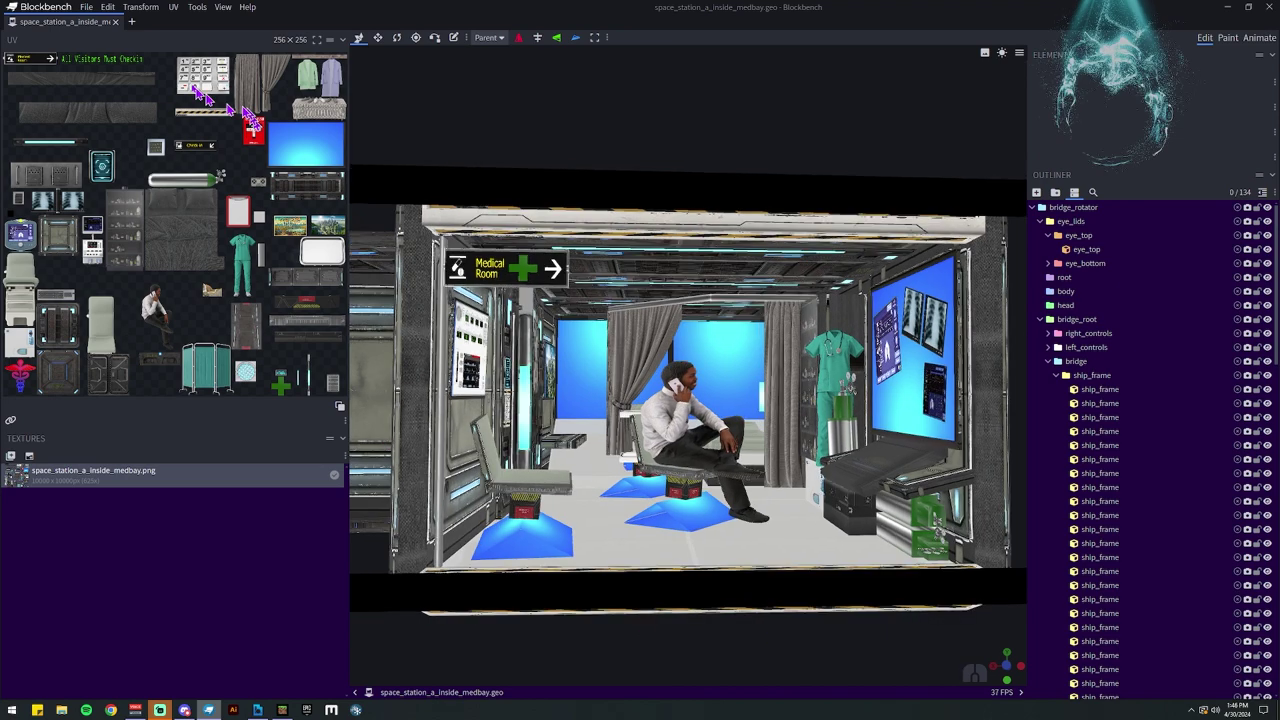
pyautogui.click(86, 8)
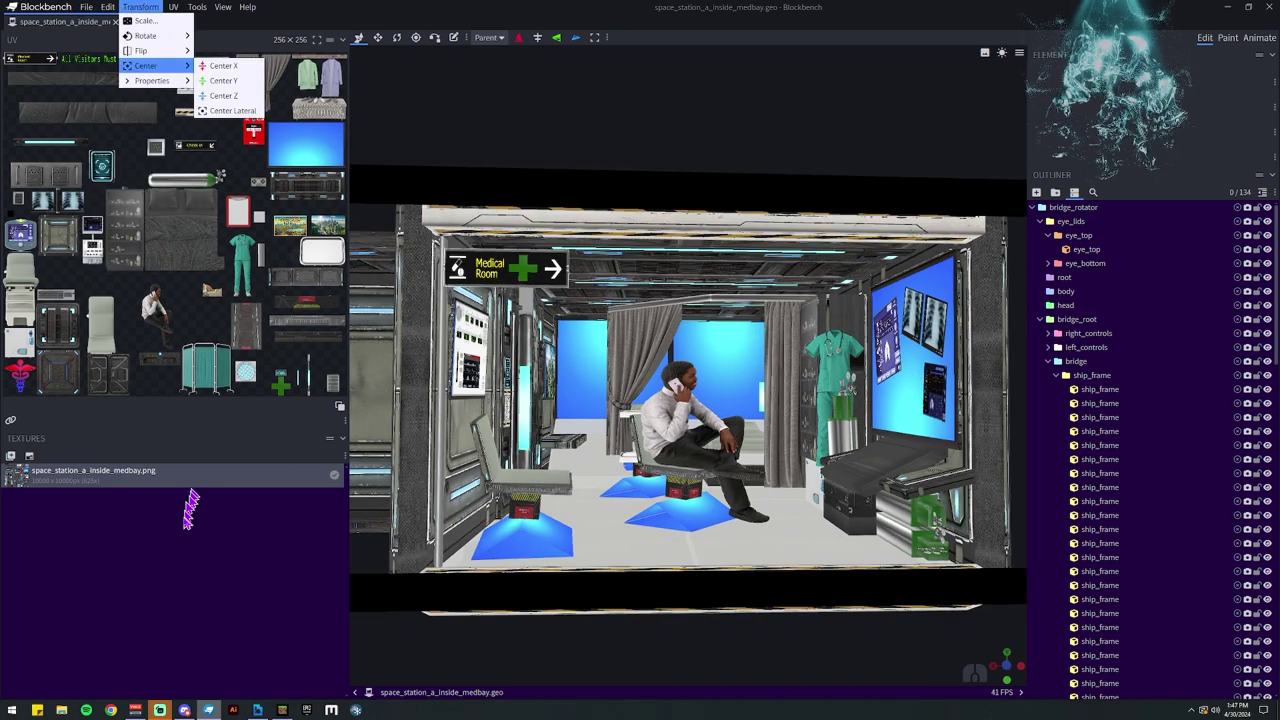
pyautogui.click(172, 498)
pyautogui.rightClick(138, 480)
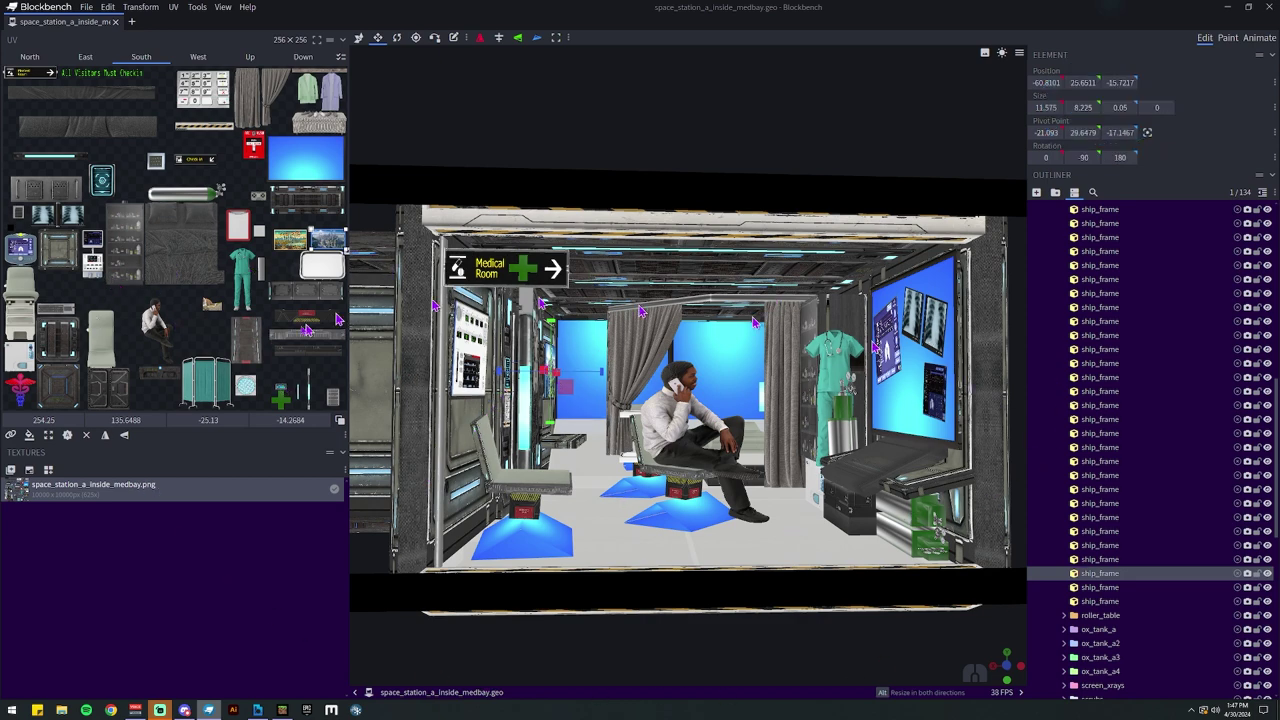
pyautogui.rightClick(200, 312)
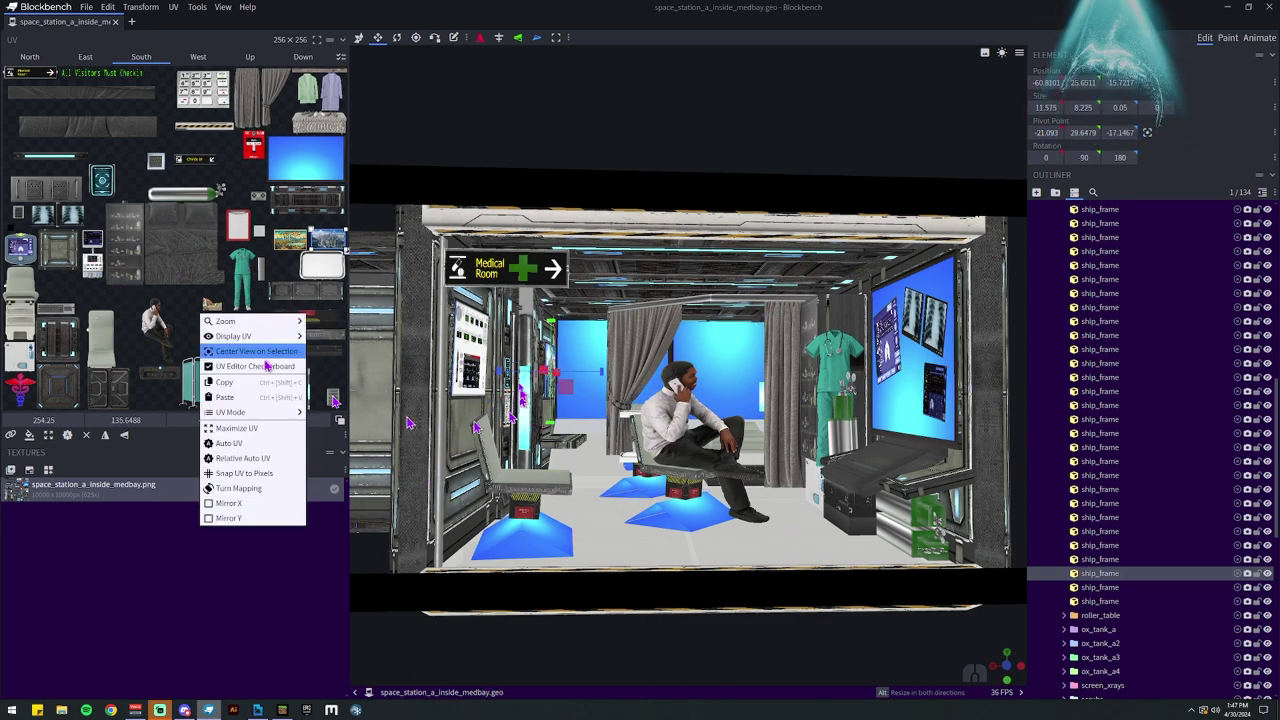
# Select the scrubs, the wall photo and the seated crew figure in turn to inspect their UV areas.
pyautogui.click(836, 372)
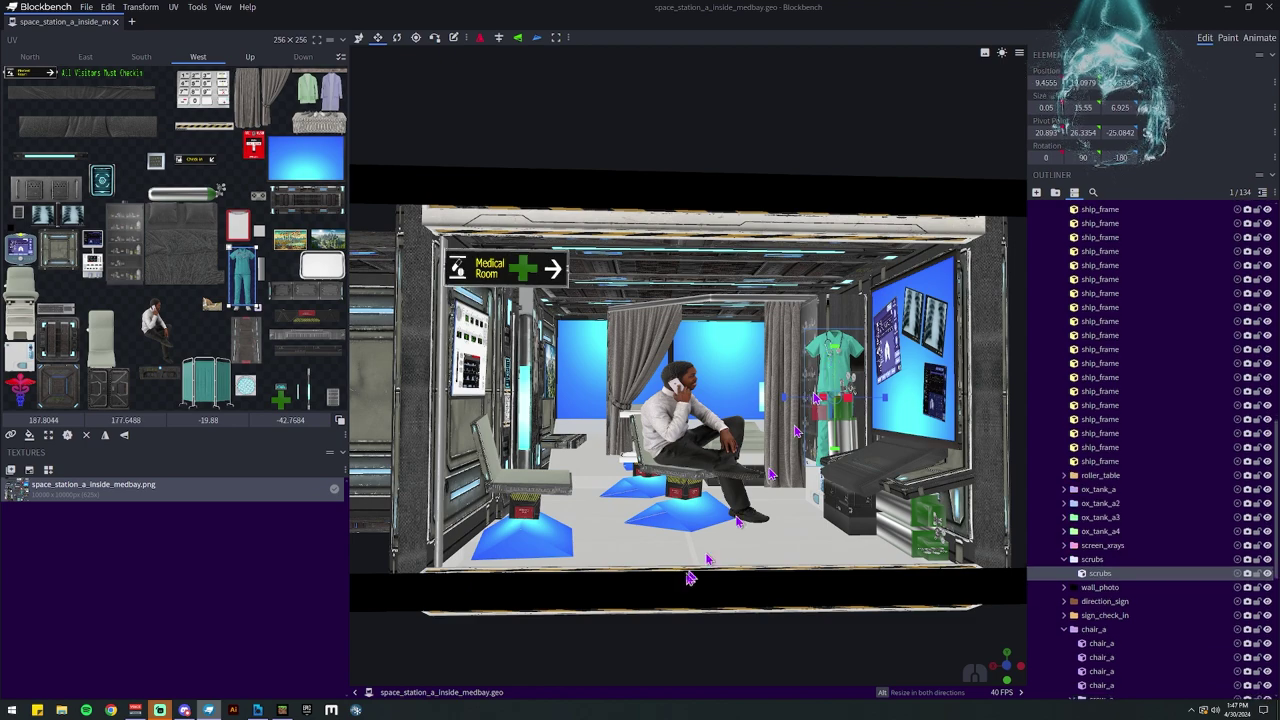
pyautogui.click(543, 380)
pyautogui.click(749, 350)
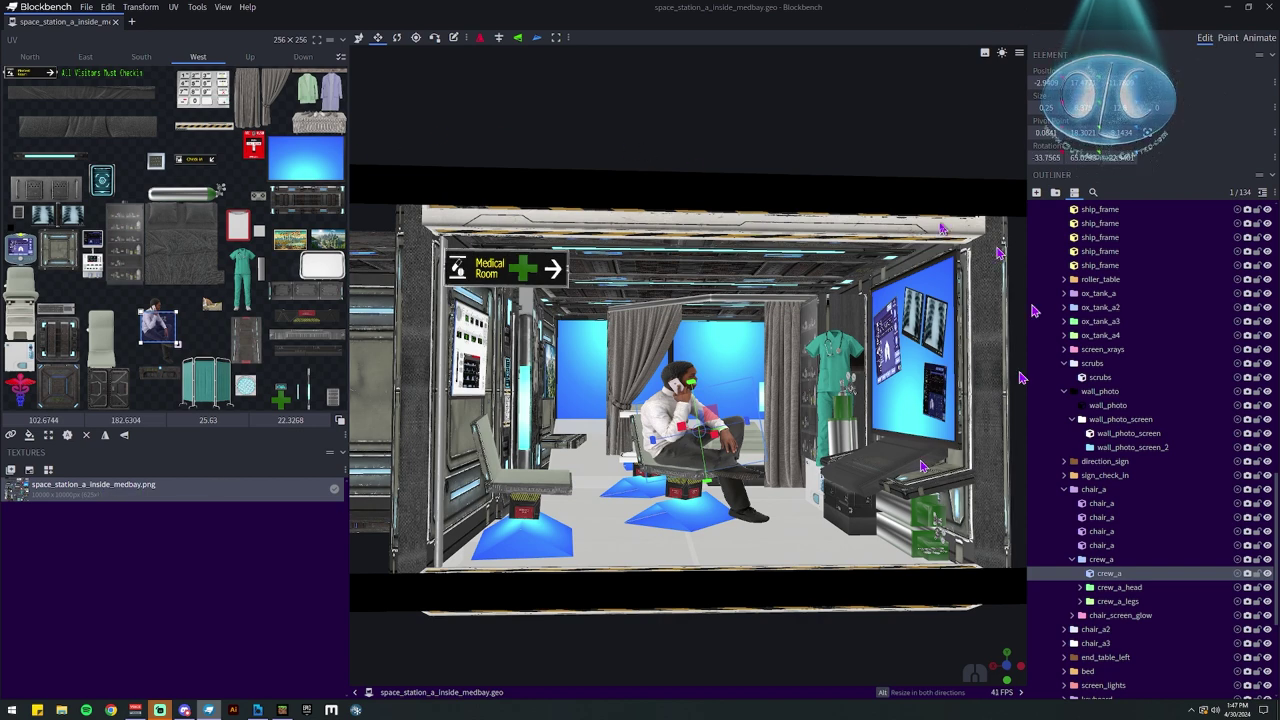
# Reveal space_station_a_inside_medbay.png in its folder, view the 1024x1024 image resizing option for it, and cancel without resizing.
pyautogui.rightClick(91, 489)
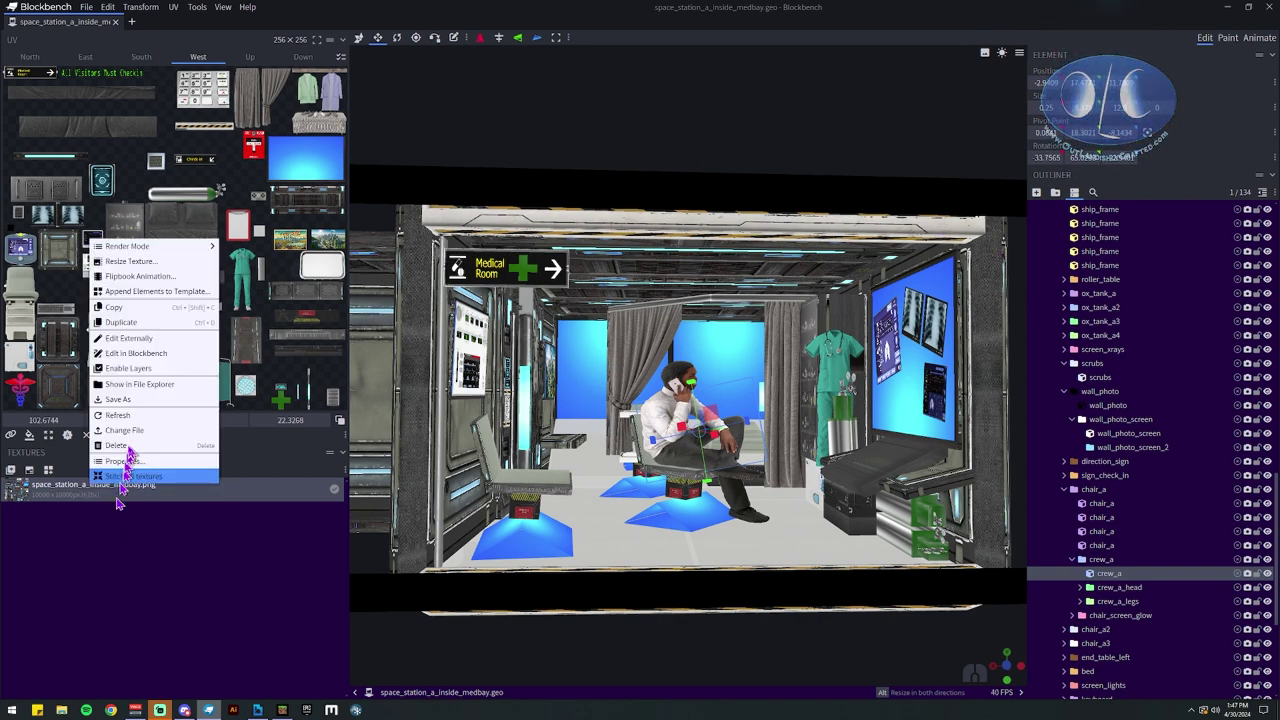
pyautogui.click(138, 387)
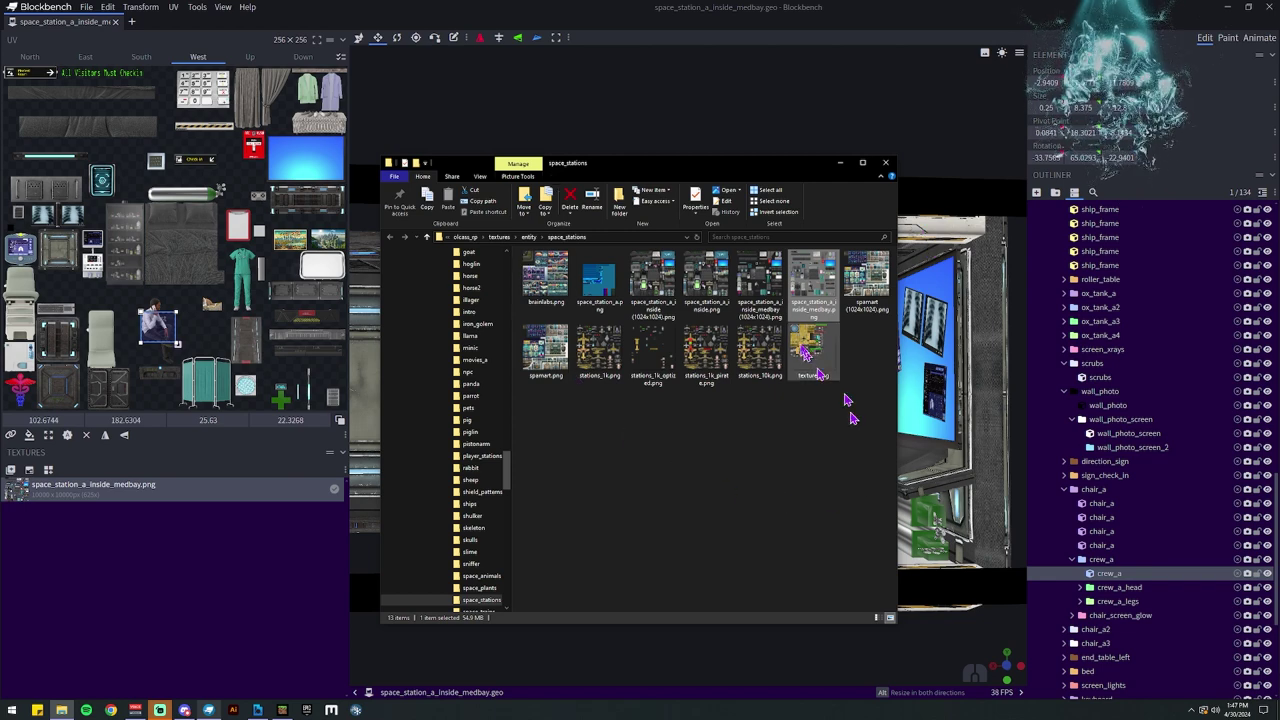
pyautogui.rightClick(818, 284)
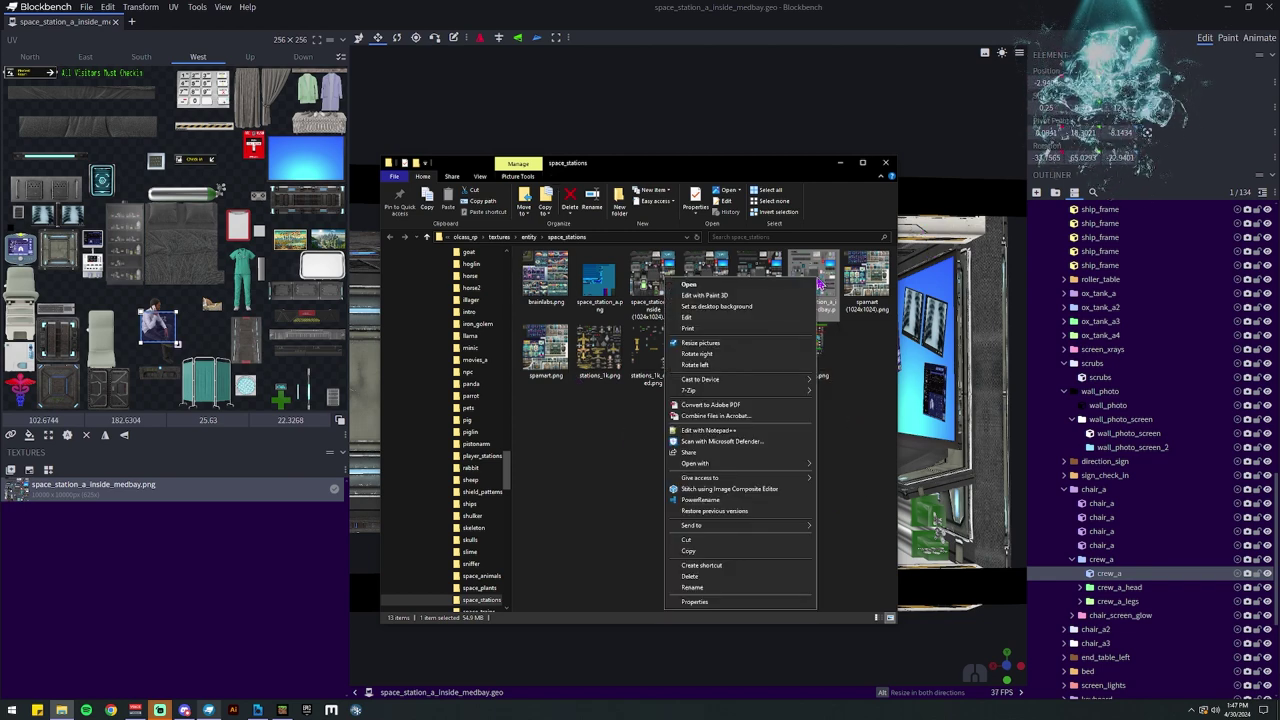
pyautogui.click(718, 344)
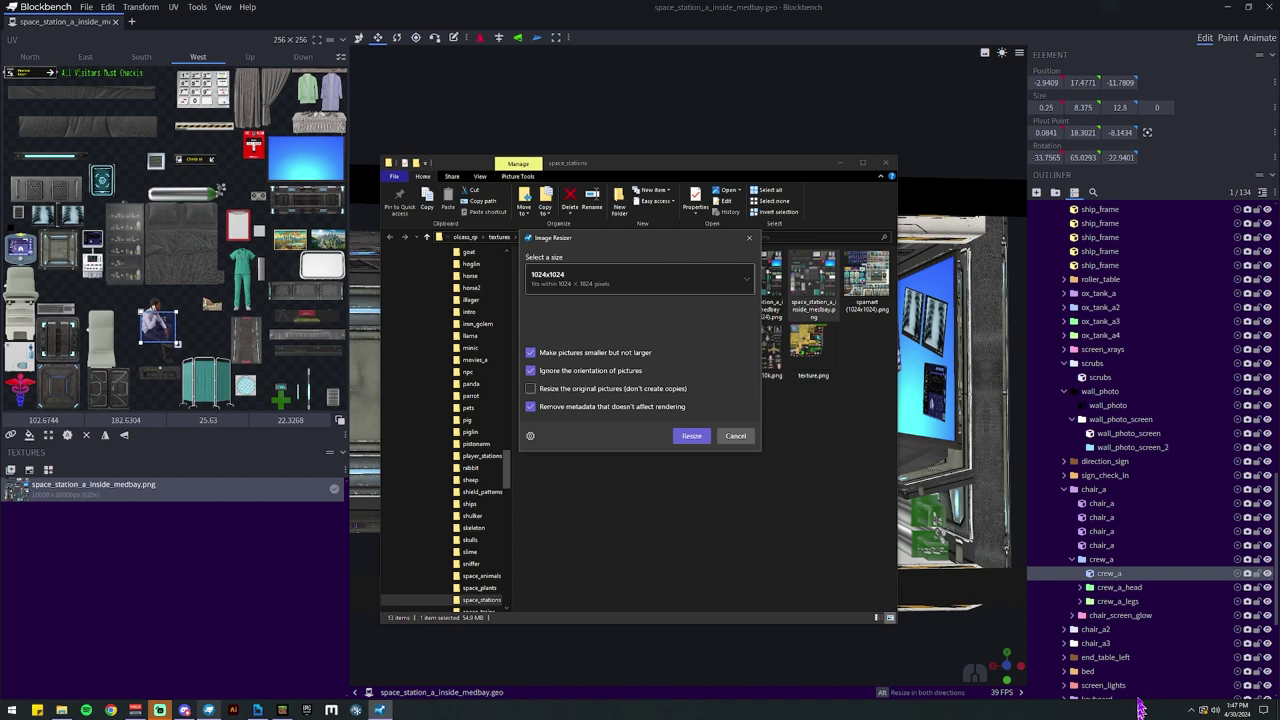
pyautogui.click(1190, 711)
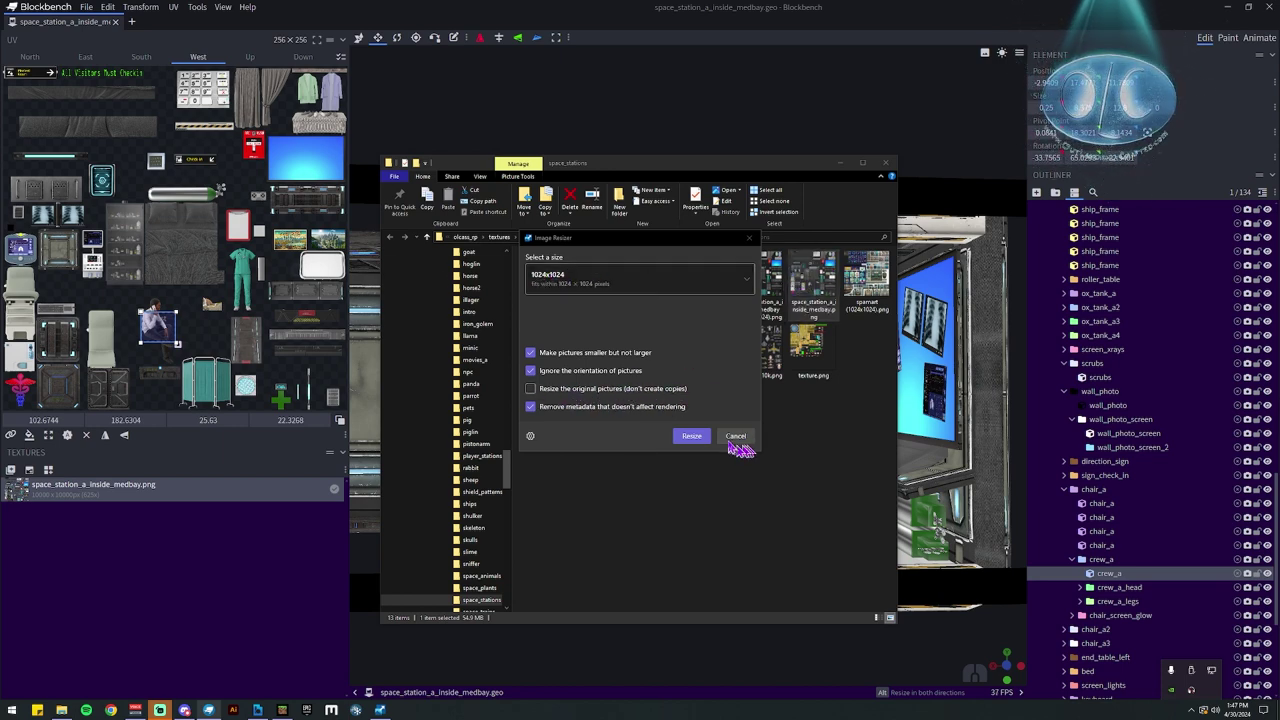
pyautogui.click(735, 435)
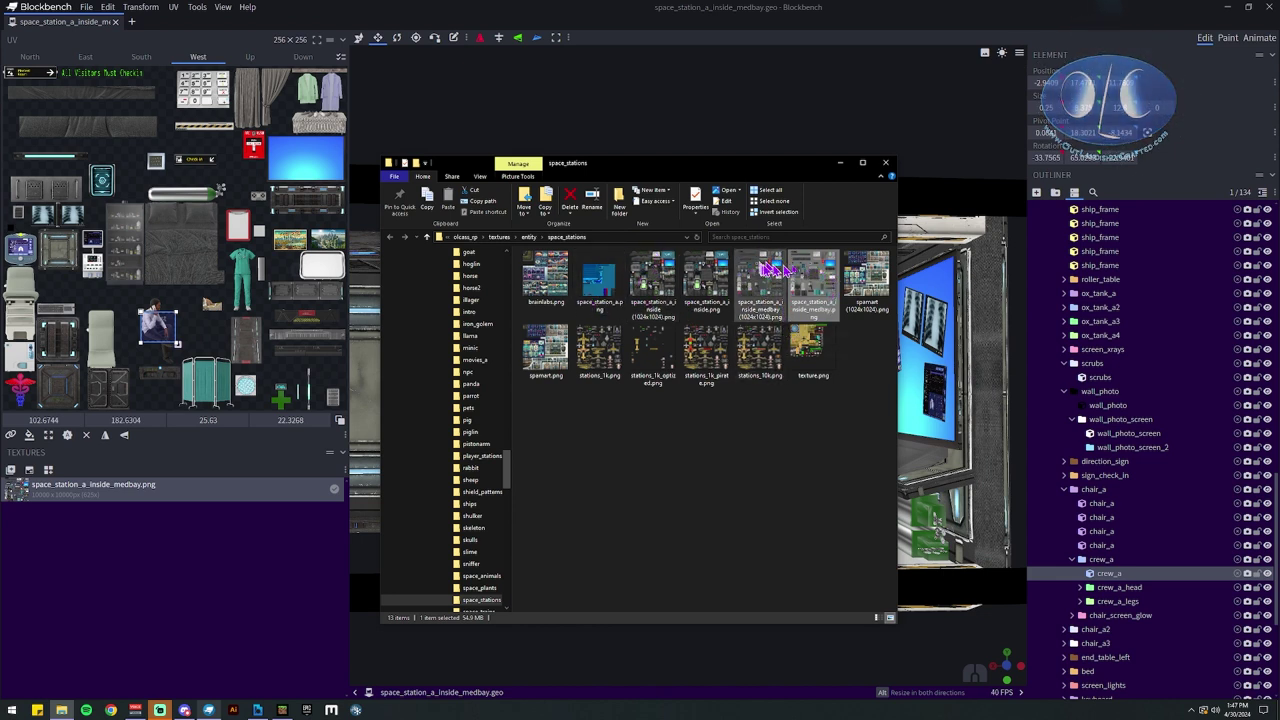
# Import space_station_a_inside_medbay (1024x1024).png as a texture and delete the original 10000-pixel texture from the project.
pyautogui.moveTo(757, 270); pyautogui.dragTo(115, 570)
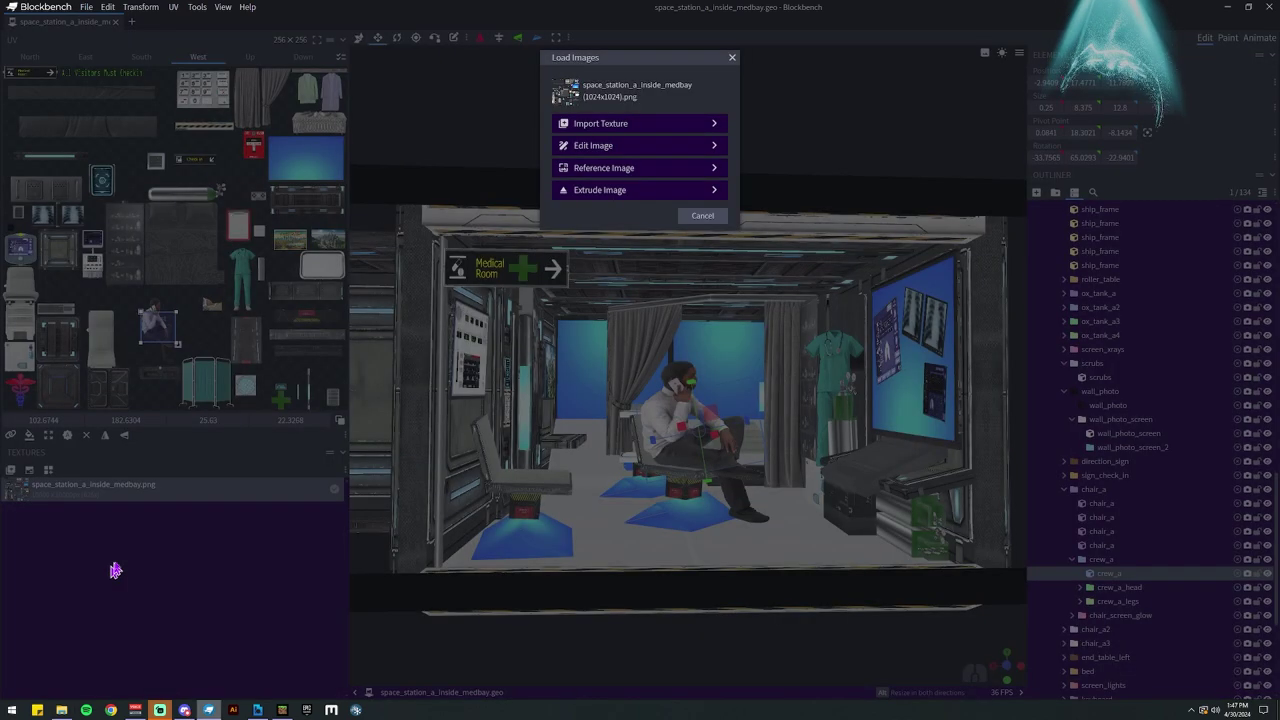
pyautogui.click(638, 124)
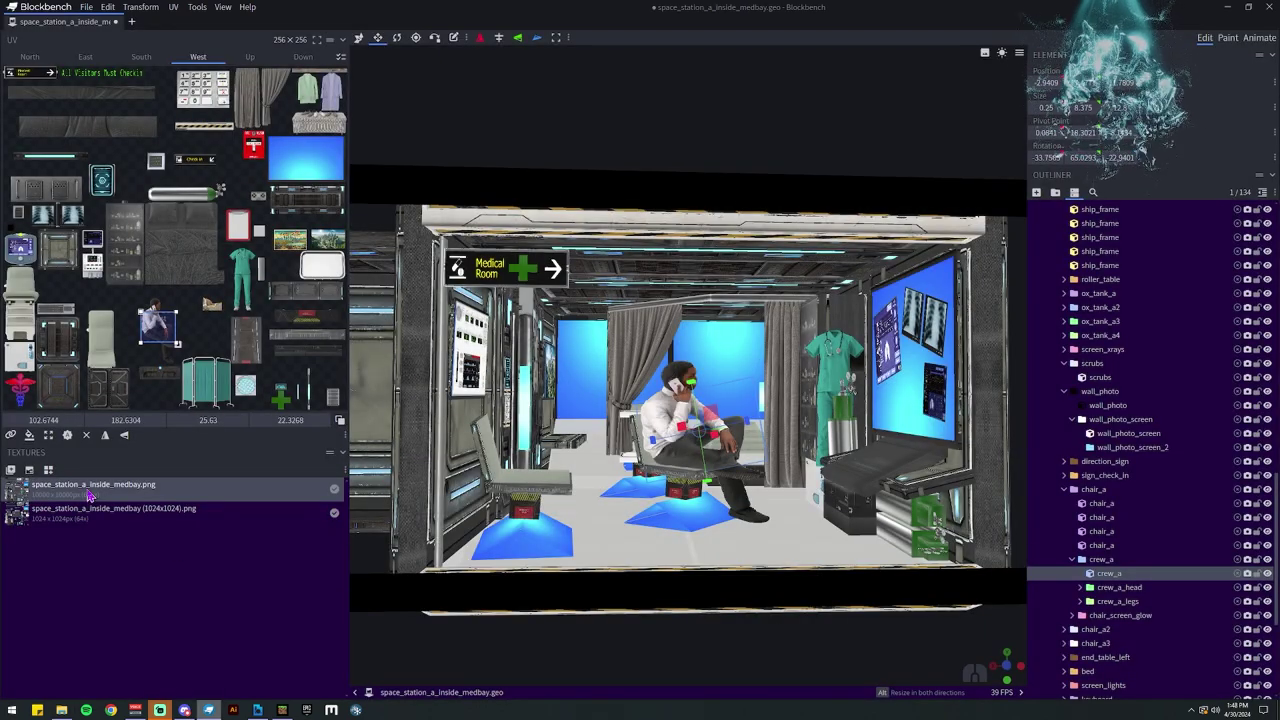
pyautogui.press('Delete')
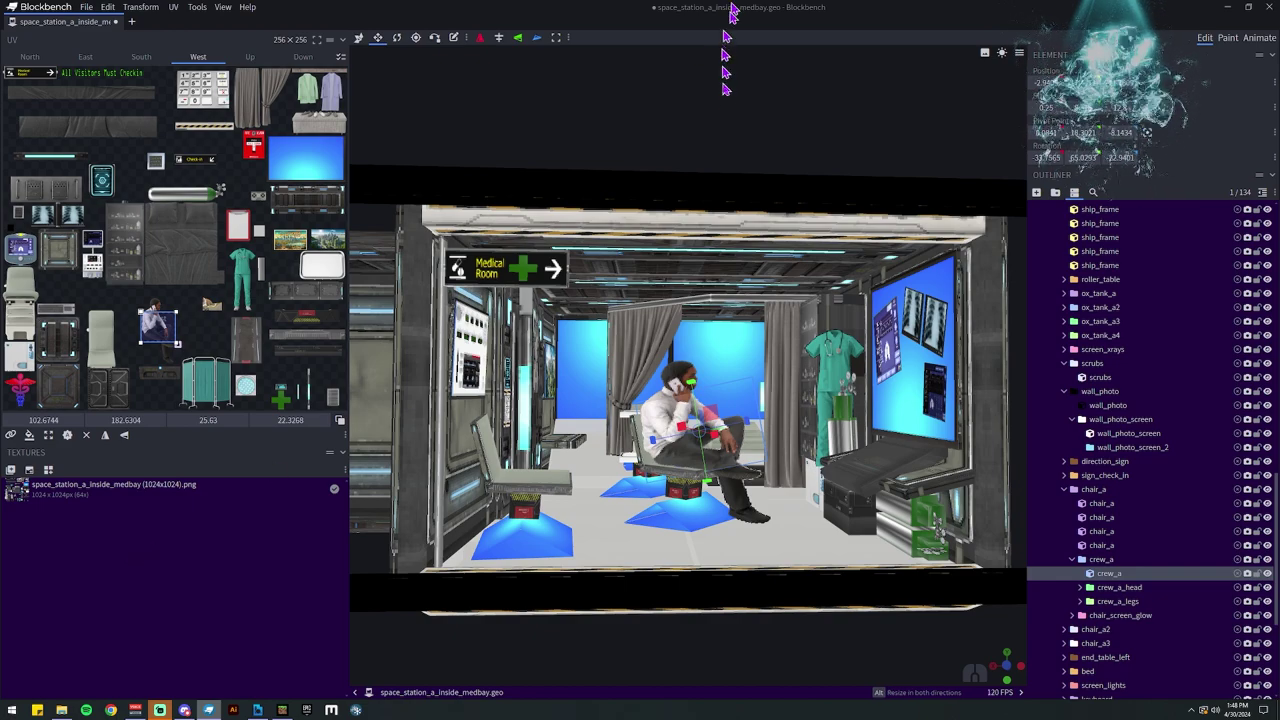
# Examine the wall panels, the wall picture and the seated crew figure with the 1024x1024 texture applied.
pyautogui.moveTo(725, 119); pyautogui.dragTo(677, 121)
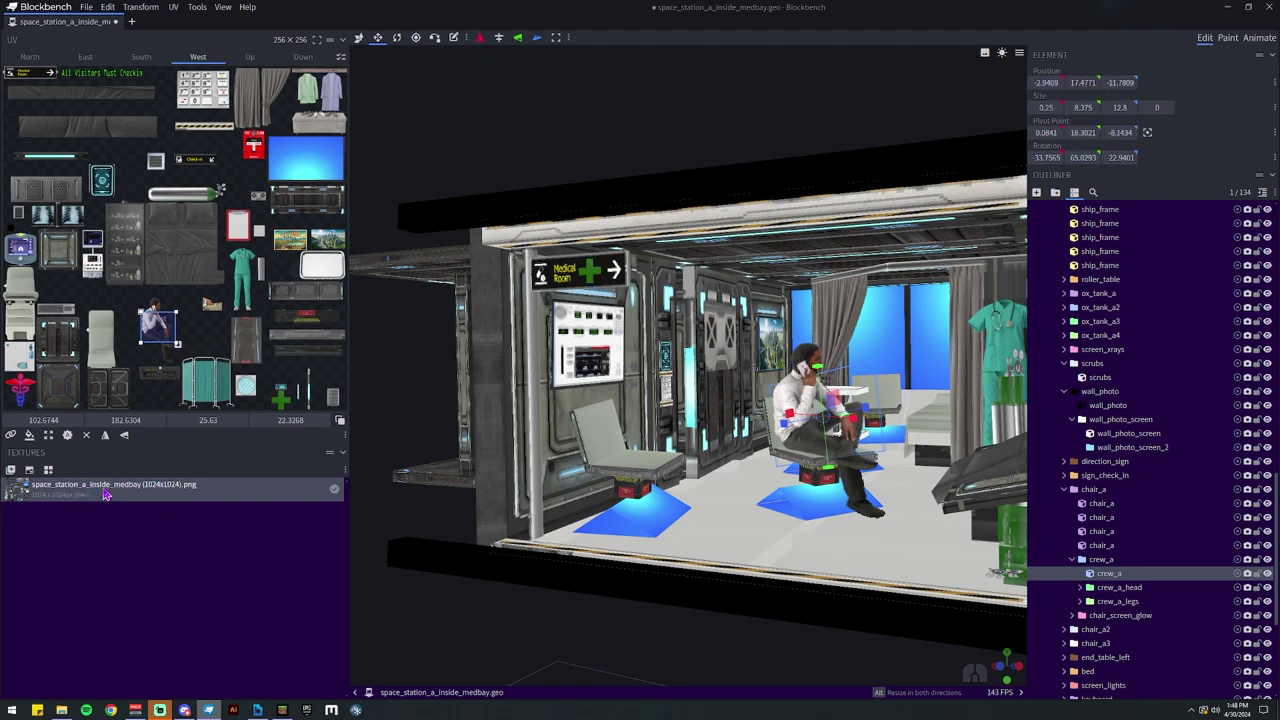
pyautogui.moveTo(609, 177); pyautogui.dragTo(686, 120)
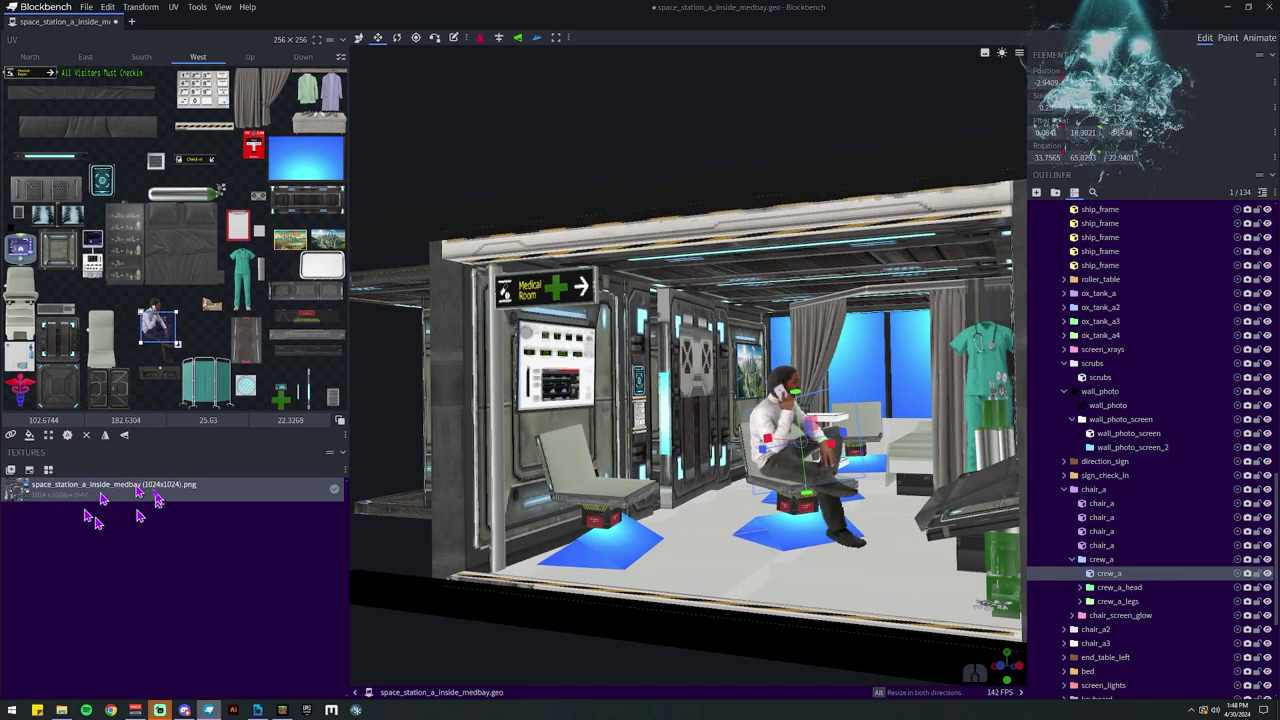
pyautogui.moveTo(737, 134); pyautogui.dragTo(740, 335)
pyautogui.click(819, 337)
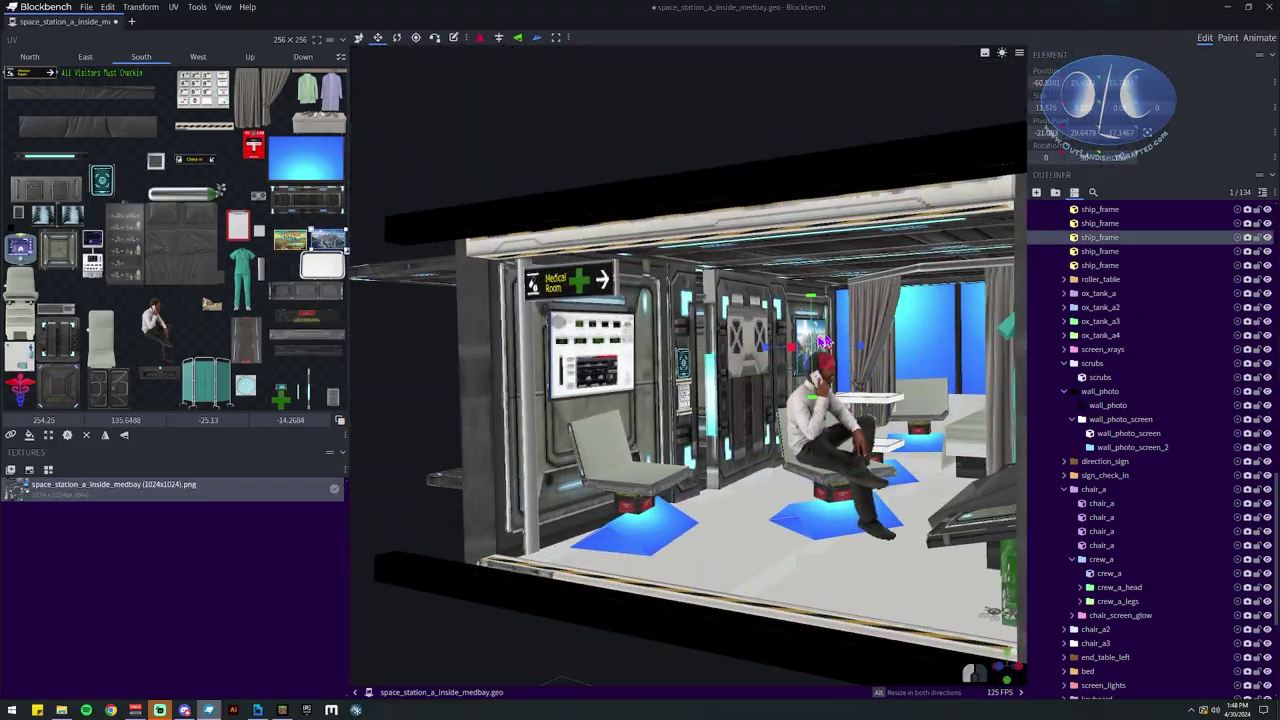
pyautogui.moveTo(822, 342); pyautogui.dragTo(806, 456)
pyautogui.scroll(3, 806, 456)
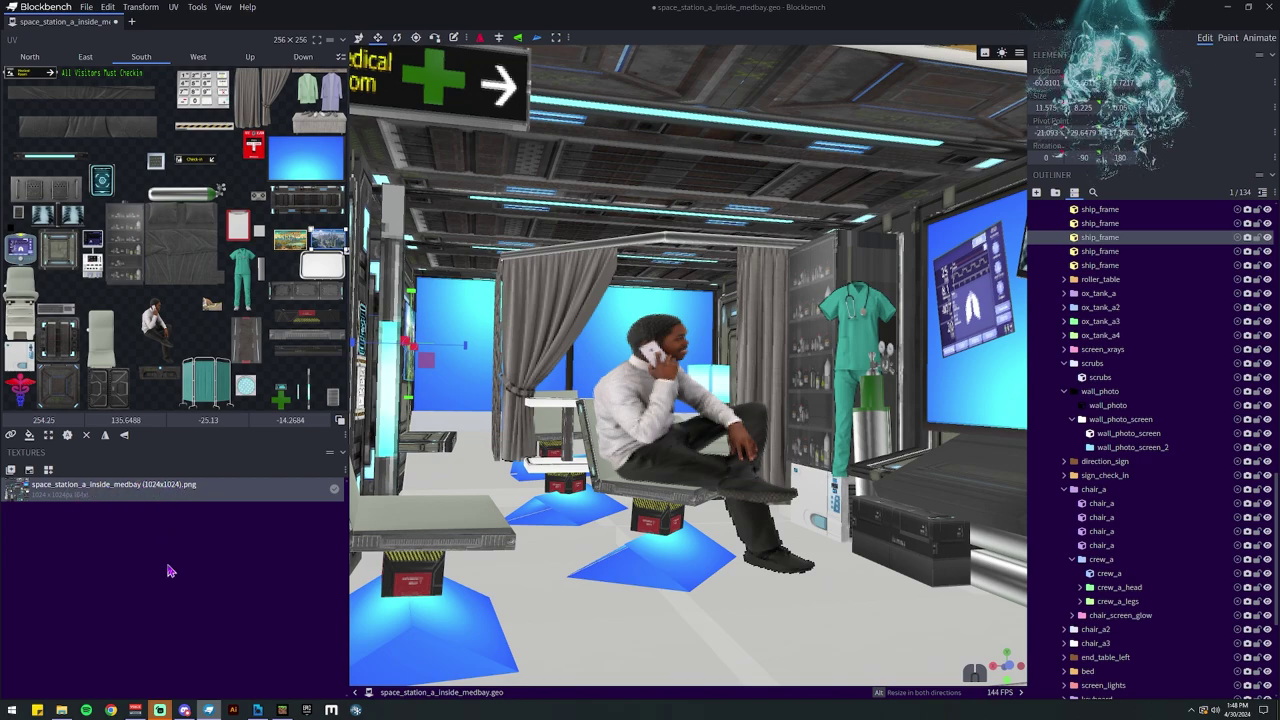
# Inspect the medbay from the front and both sides, and select the wall photo screen to check its detail.
pyautogui.scroll(-5, 652, 475)
pyautogui.moveTo(872, 150)
pyautogui.mouseDown()
pyautogui.moveTo(775, 137)
pyautogui.moveTo(857, 129)
pyautogui.moveTo(851, 224)
pyautogui.moveTo(849, 155)
pyautogui.mouseUp()
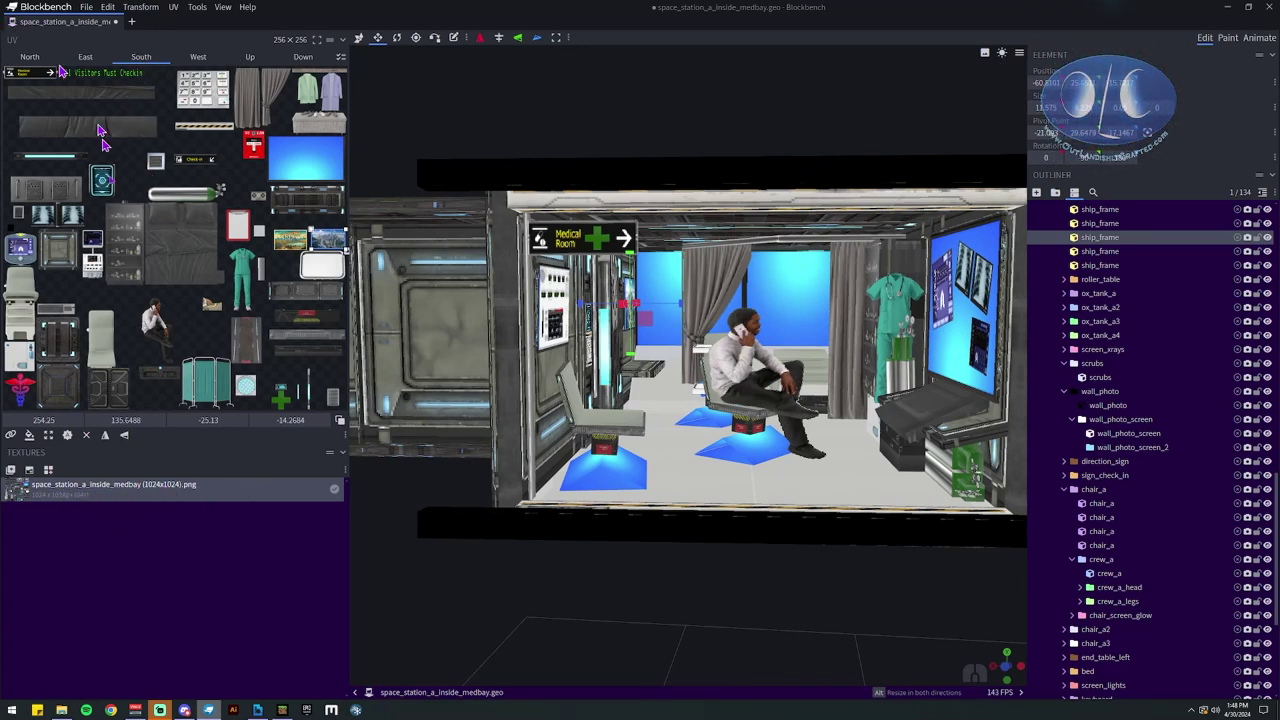
pyautogui.moveTo(903, 577); pyautogui.dragTo(871, 584)
pyautogui.scroll(3, 862, 592)
pyautogui.moveTo(854, 598); pyautogui.dragTo(857, 640, button='right')
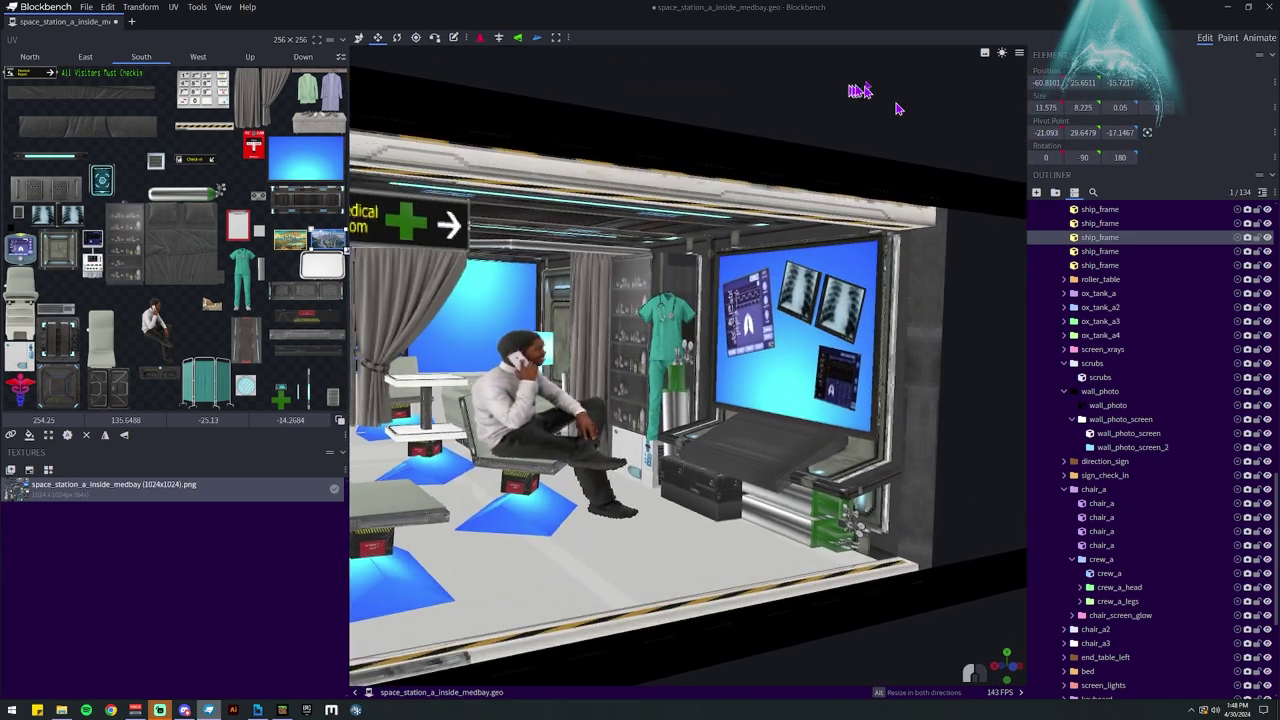
pyautogui.moveTo(897, 108); pyautogui.dragTo(706, 215)
pyautogui.click(683, 370)
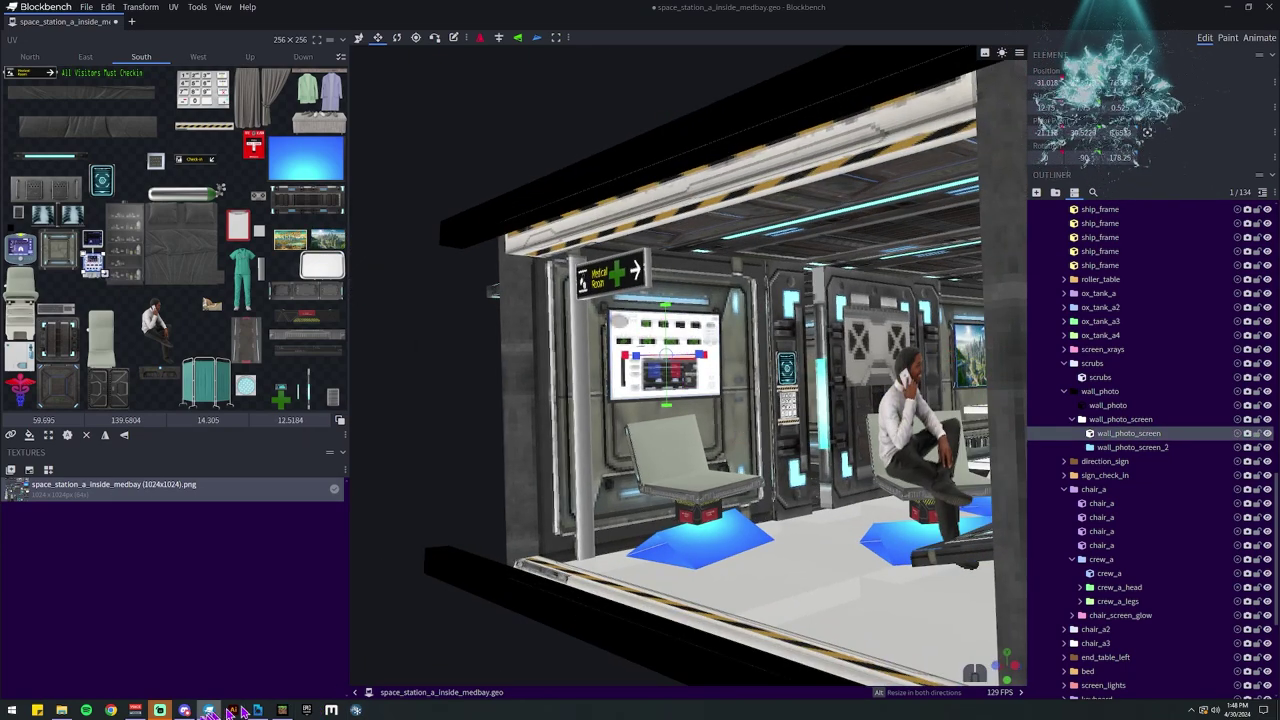
# Switch to Minecraft to view the medbay in the game, and return to Blockbench to compare the model's front view.
pyautogui.click(283, 710)
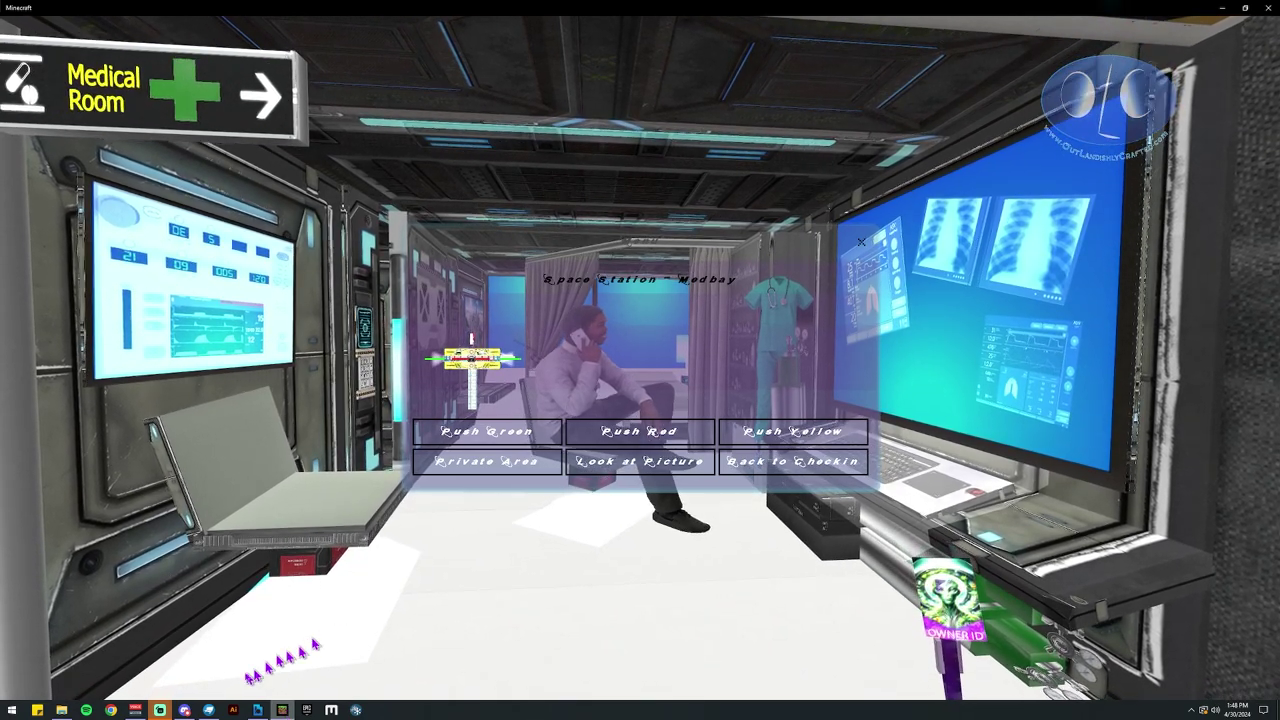
pyautogui.click(213, 708)
pyautogui.moveTo(597, 100); pyautogui.dragTo(684, 98)
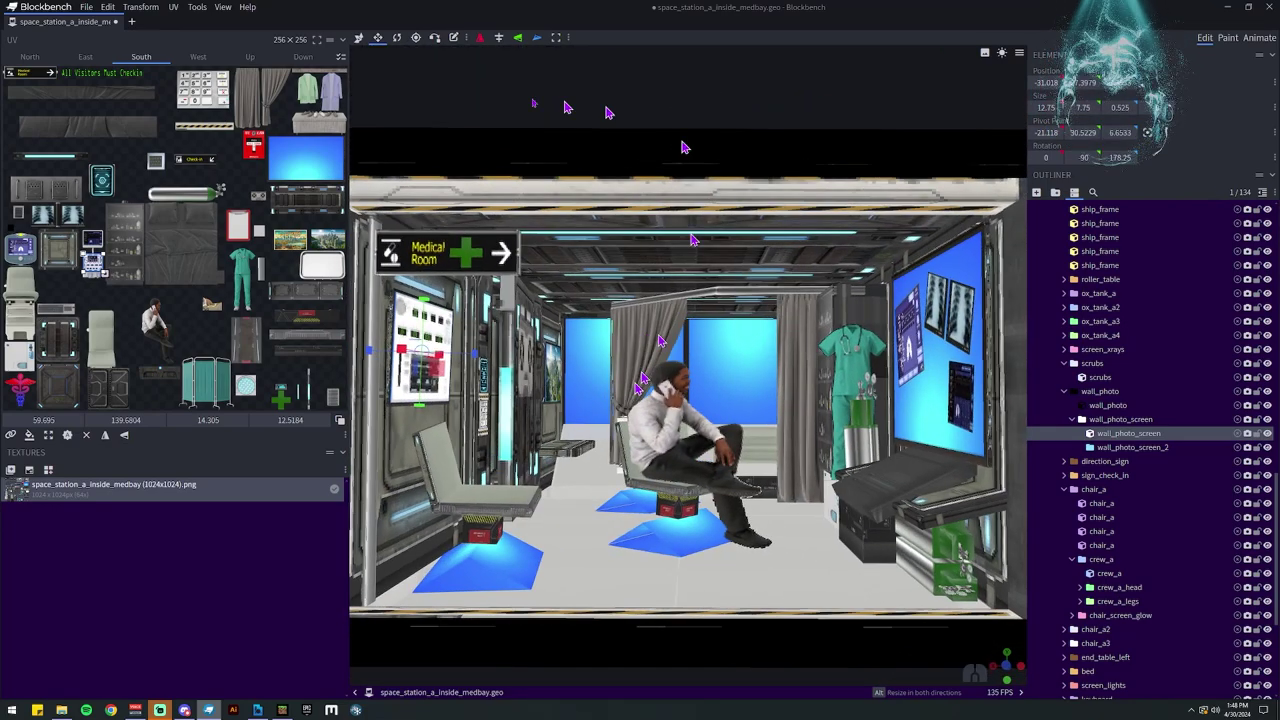
pyautogui.rightClick(128, 490)
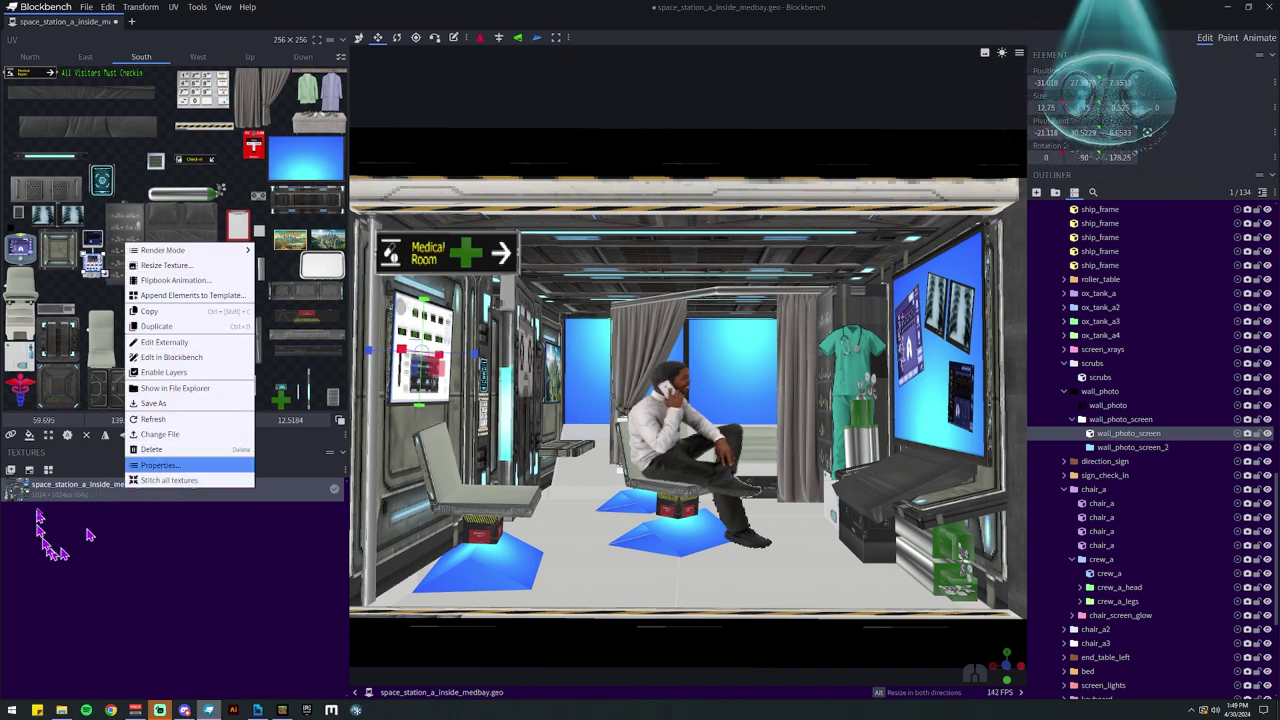
pyautogui.click(185, 585)
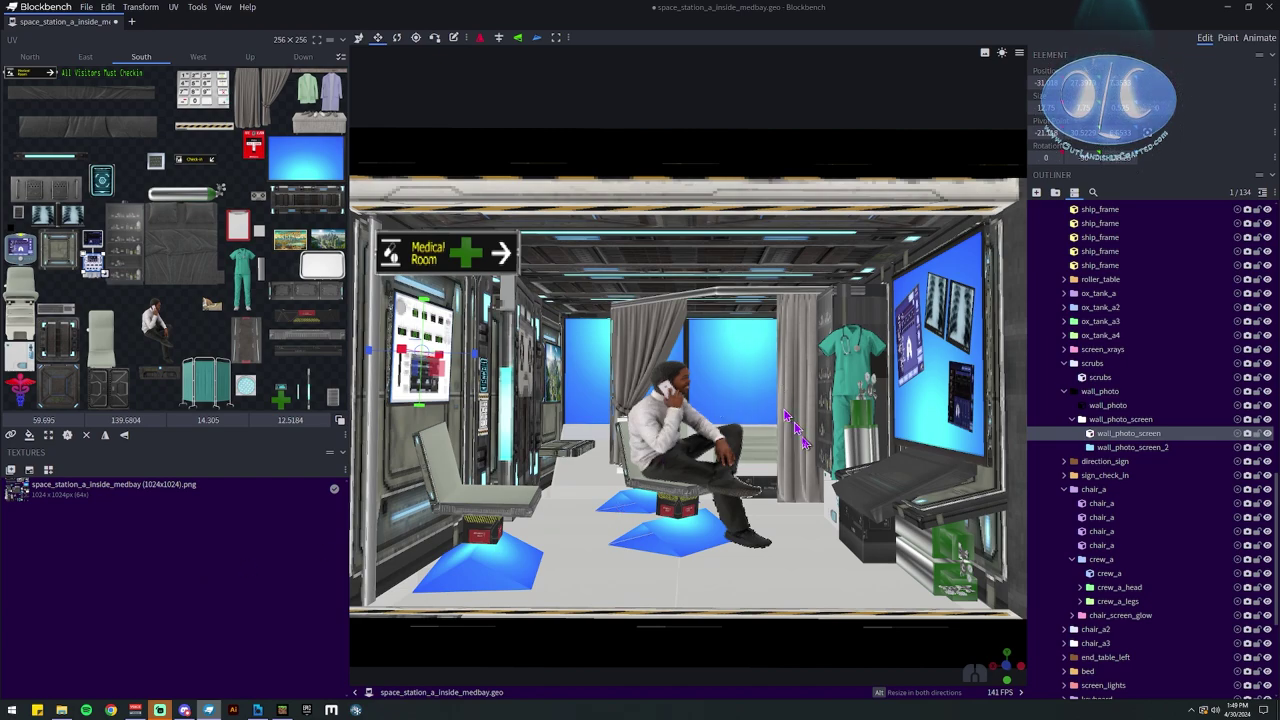
pyautogui.moveTo(720, 119)
pyautogui.mouseDown()
pyautogui.moveTo(654, 115)
pyautogui.moveTo(691, 127)
pyautogui.moveTo(809, 117)
pyautogui.moveTo(680, 120)
pyautogui.moveTo(734, 111)
pyautogui.moveTo(728, 122)
pyautogui.mouseUp()
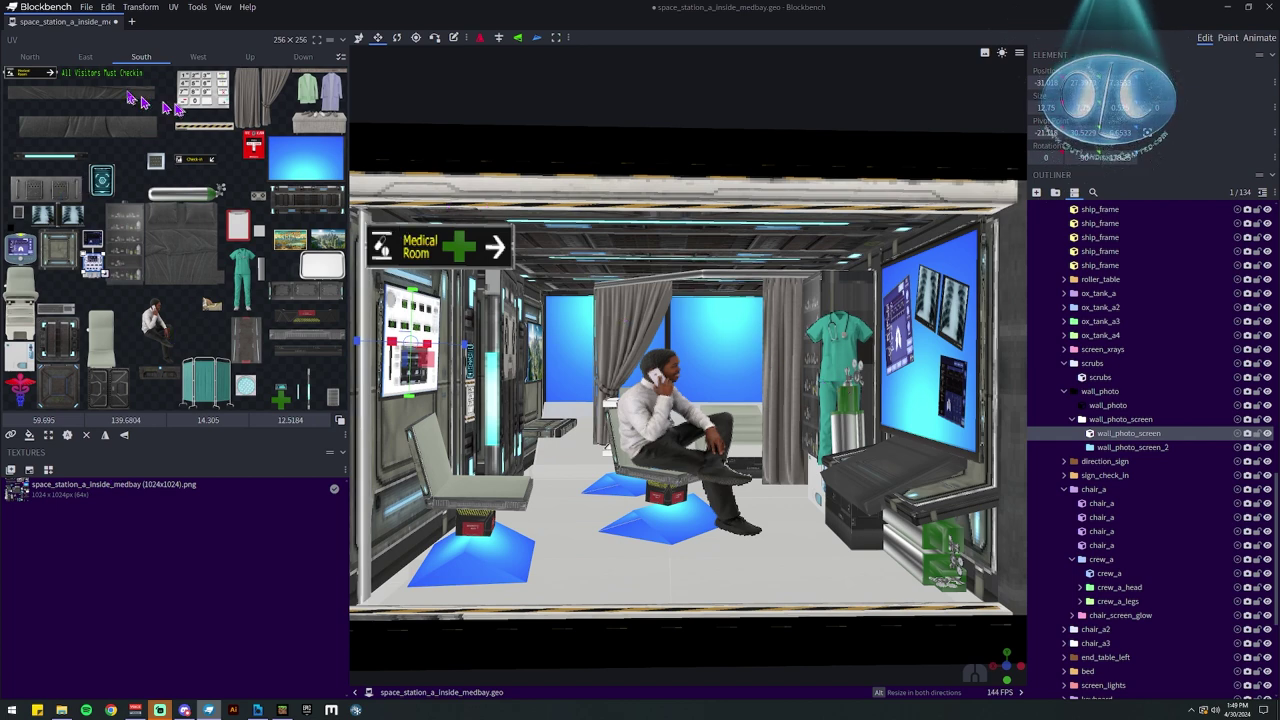
# View the medbay model and its texture in Paint mode, and return to Edit mode.
pyautogui.click(1228, 38)
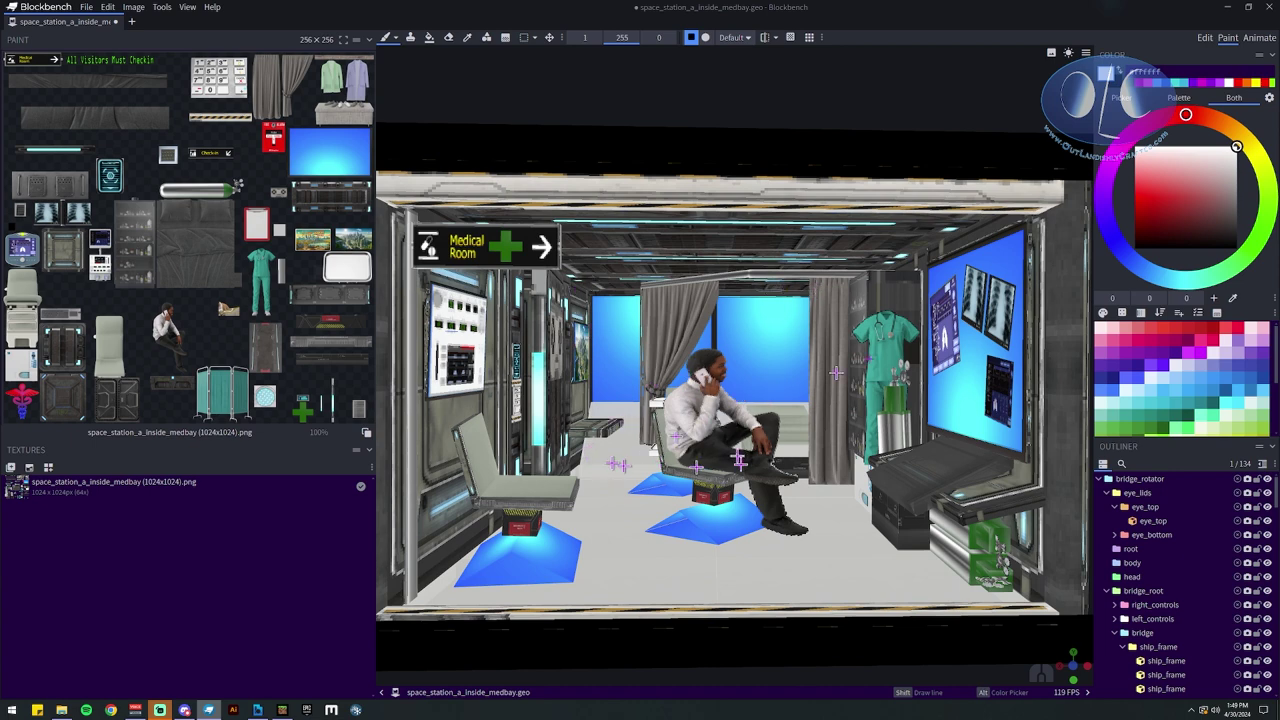
pyautogui.click(1205, 40)
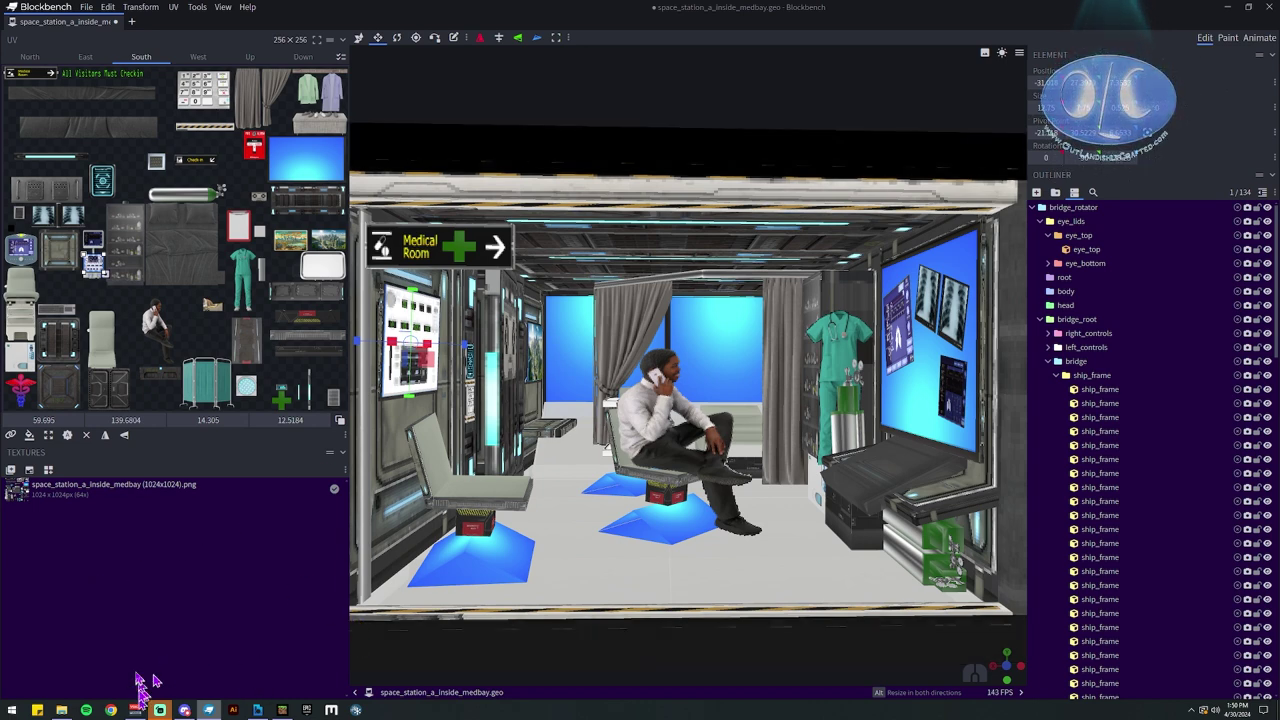
# Launch Adobe Illustrator, close its startup pop-up, and open the texture's source file space_station_a_inside_medbay.ai.
pyautogui.click(61, 710)
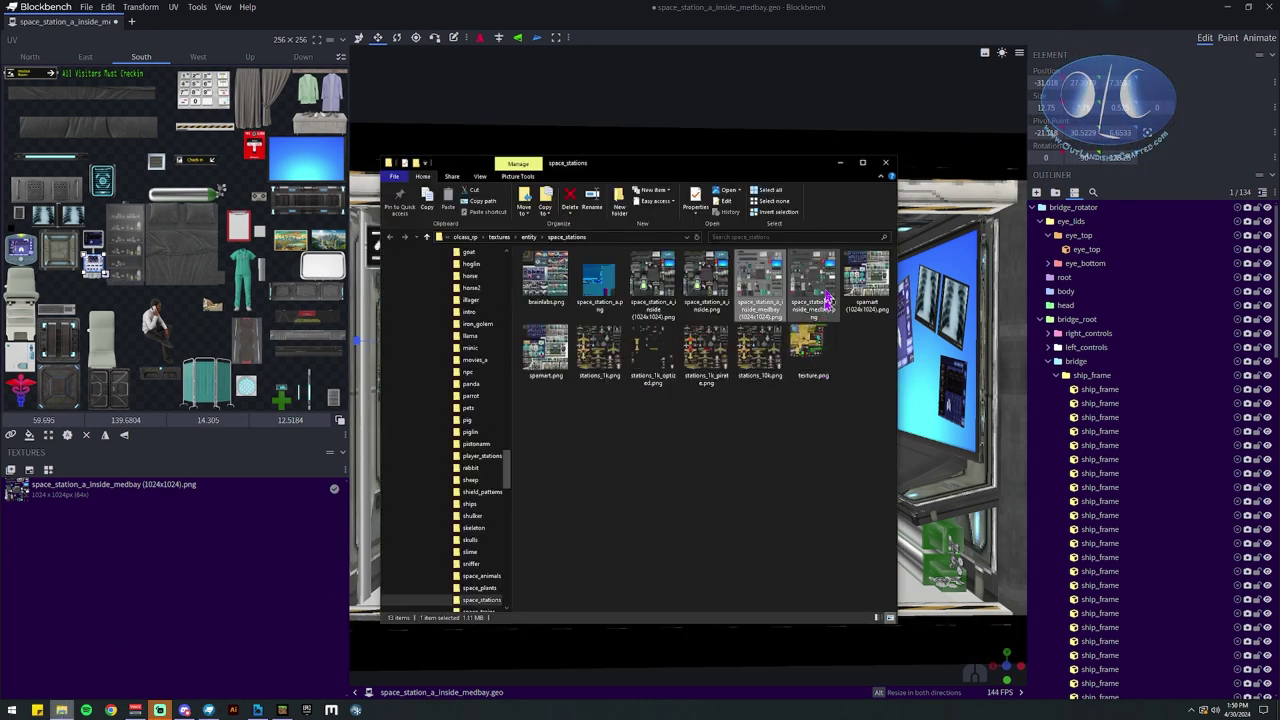
pyautogui.click(257, 710)
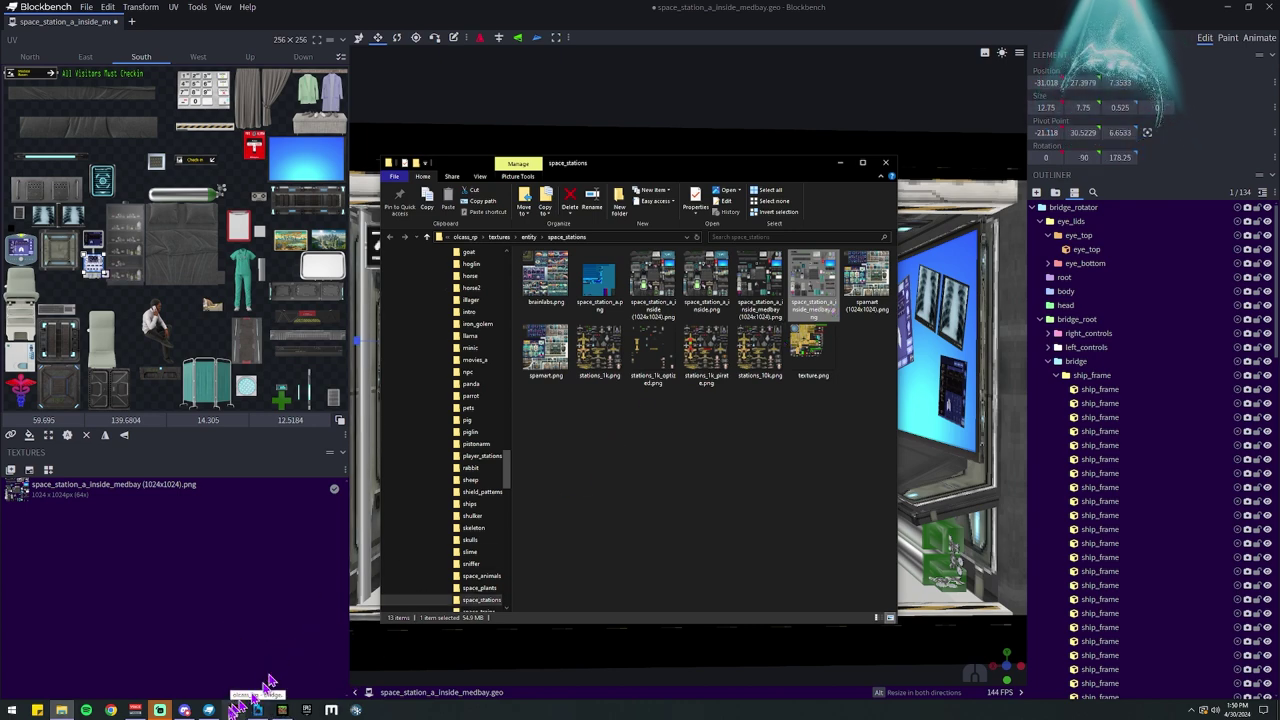
pyautogui.doubleClick(812, 290)
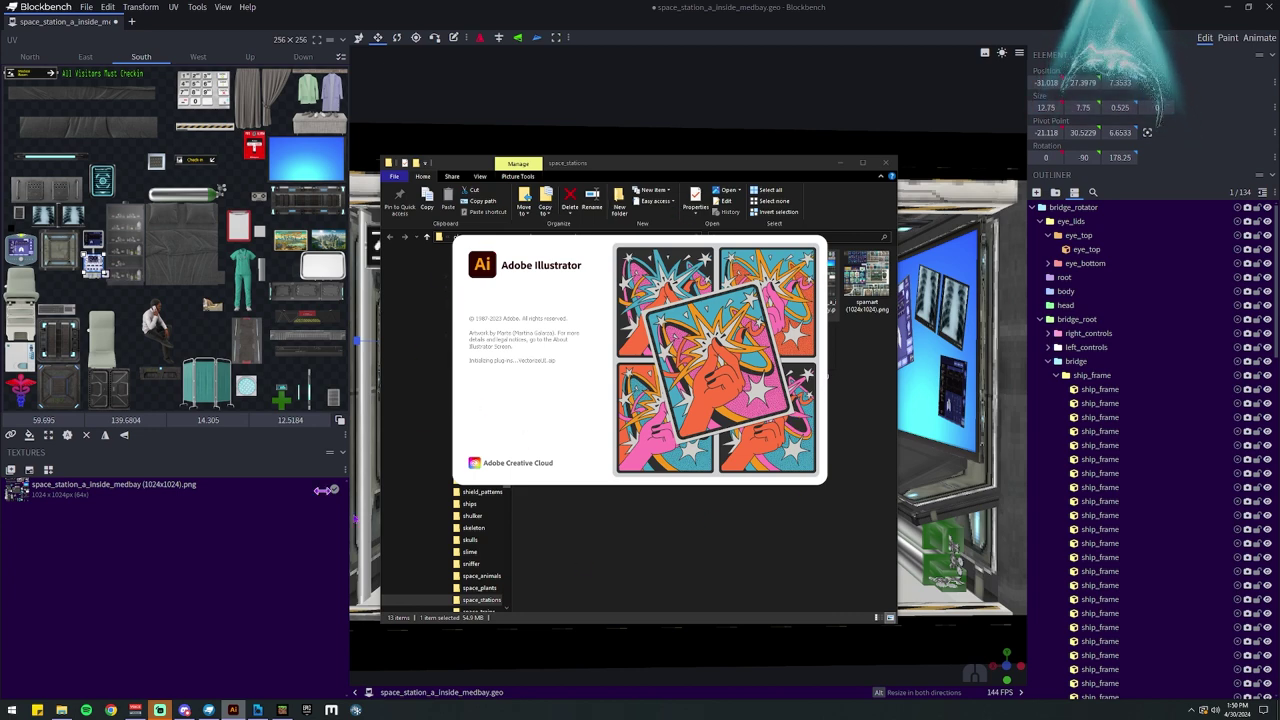
pyautogui.click(640, 565)
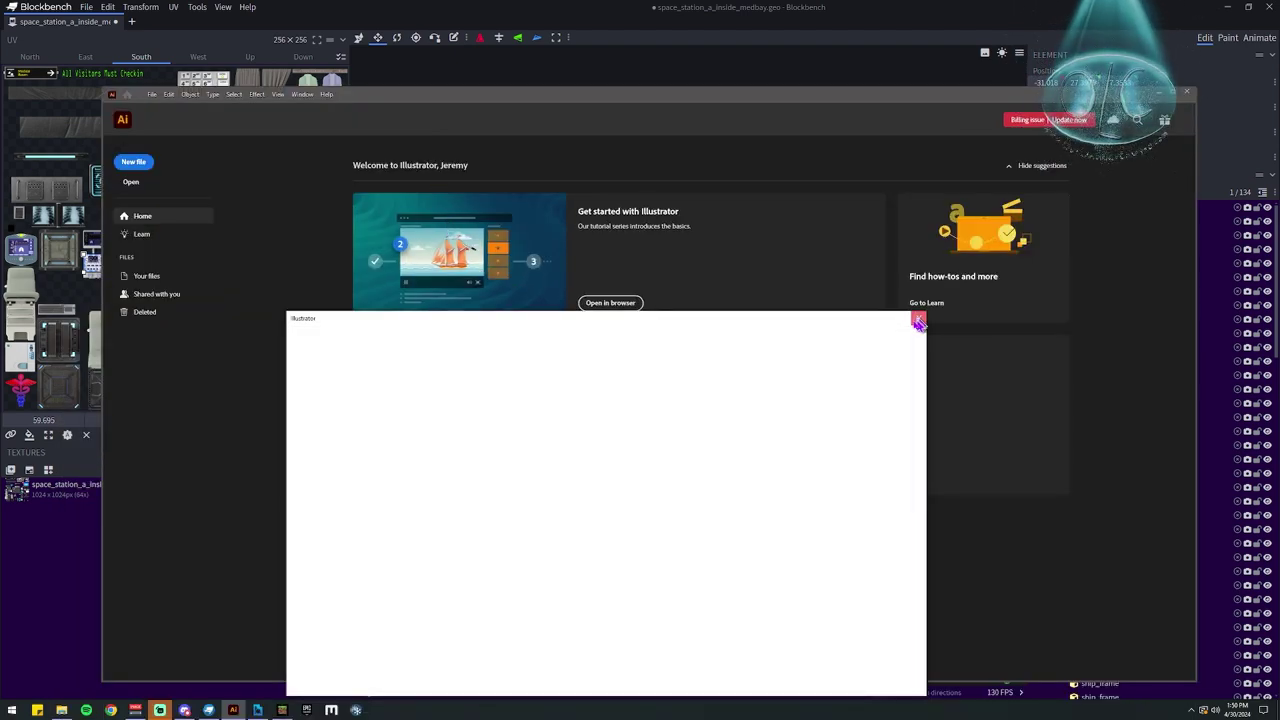
pyautogui.click(918, 320)
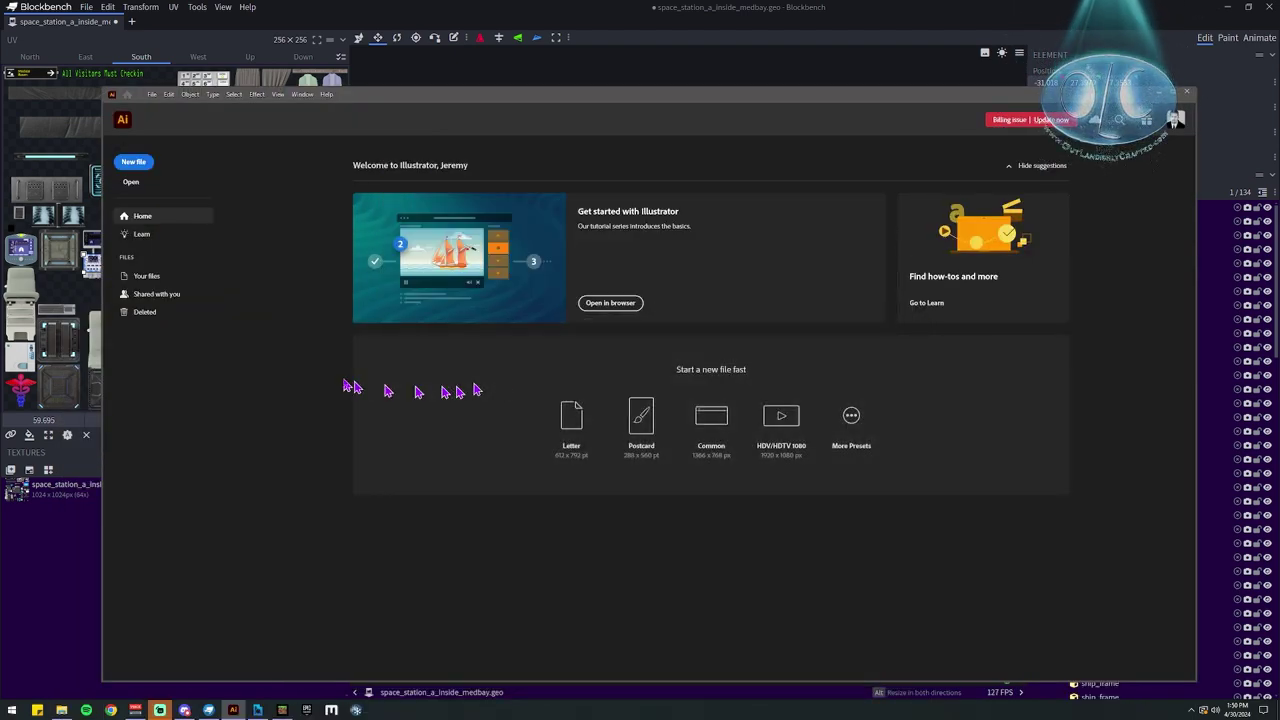
pyautogui.click(130, 182)
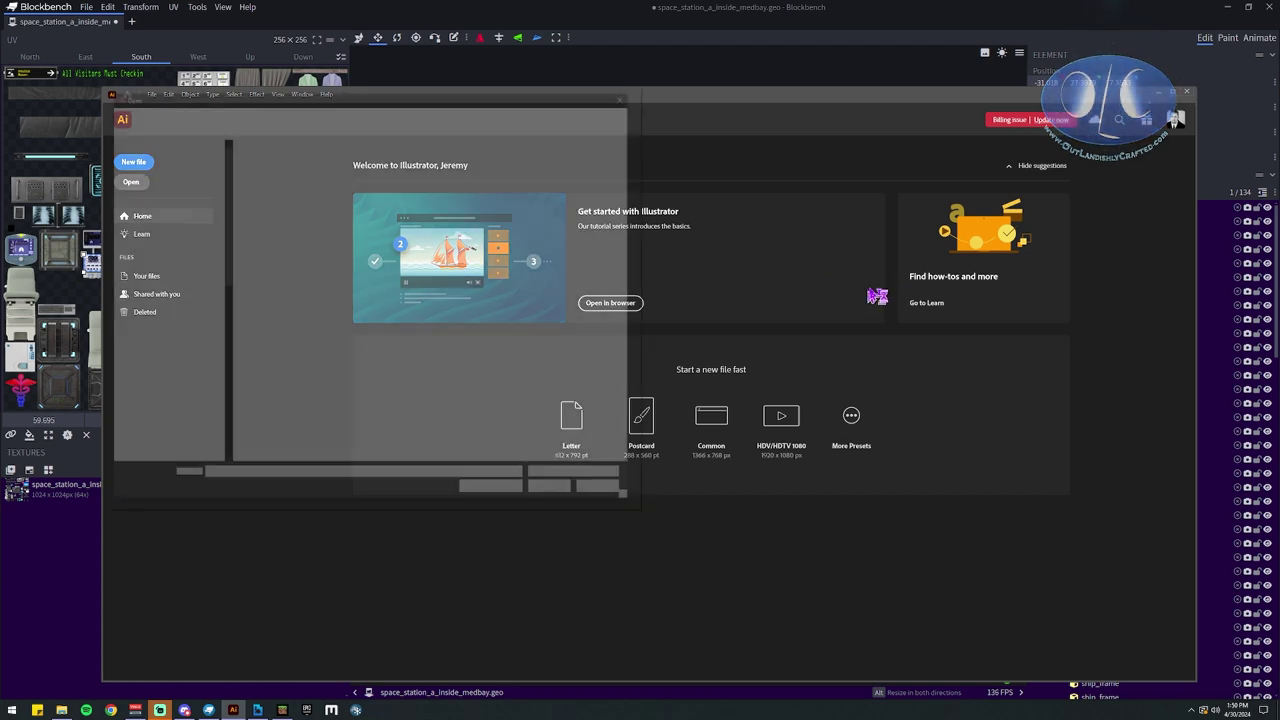
pyautogui.doubleClick(311, 174)
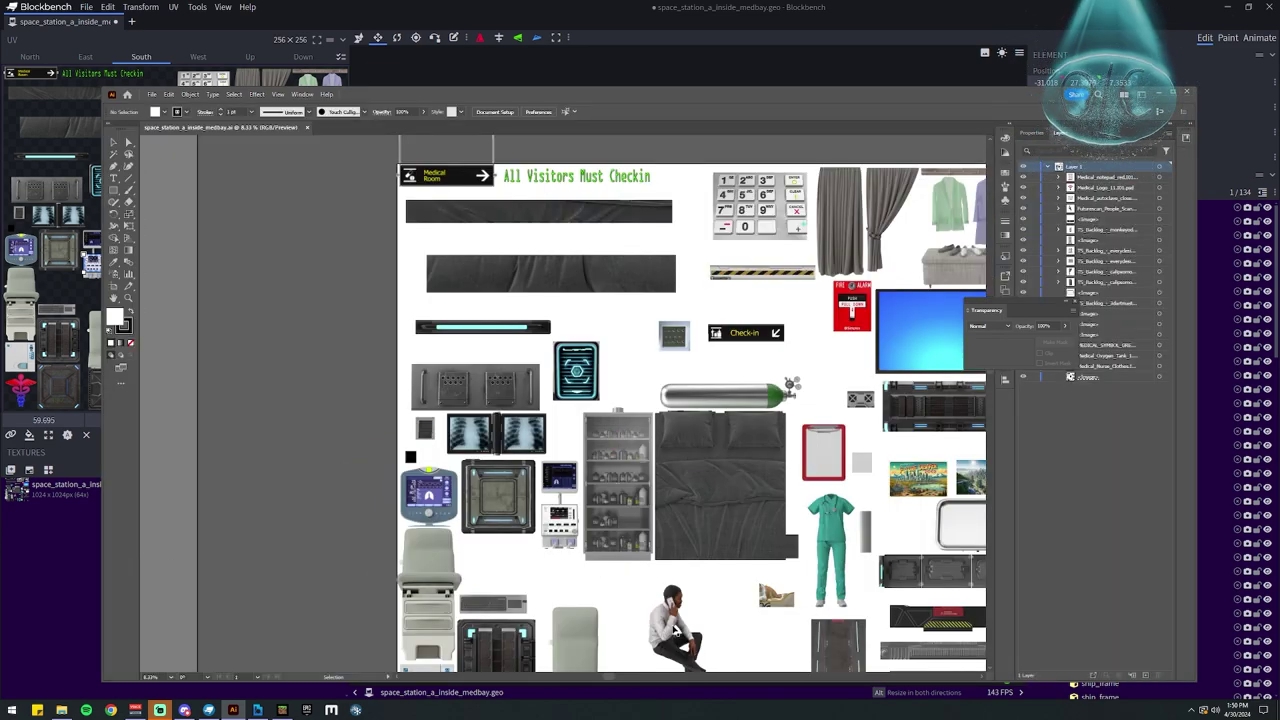
# Examine the layout of the medbay texture artwork across the Illustrator artboard, including the crew figure, bed, scrubs and screens.
pyautogui.scroll(-3, 676, 632)
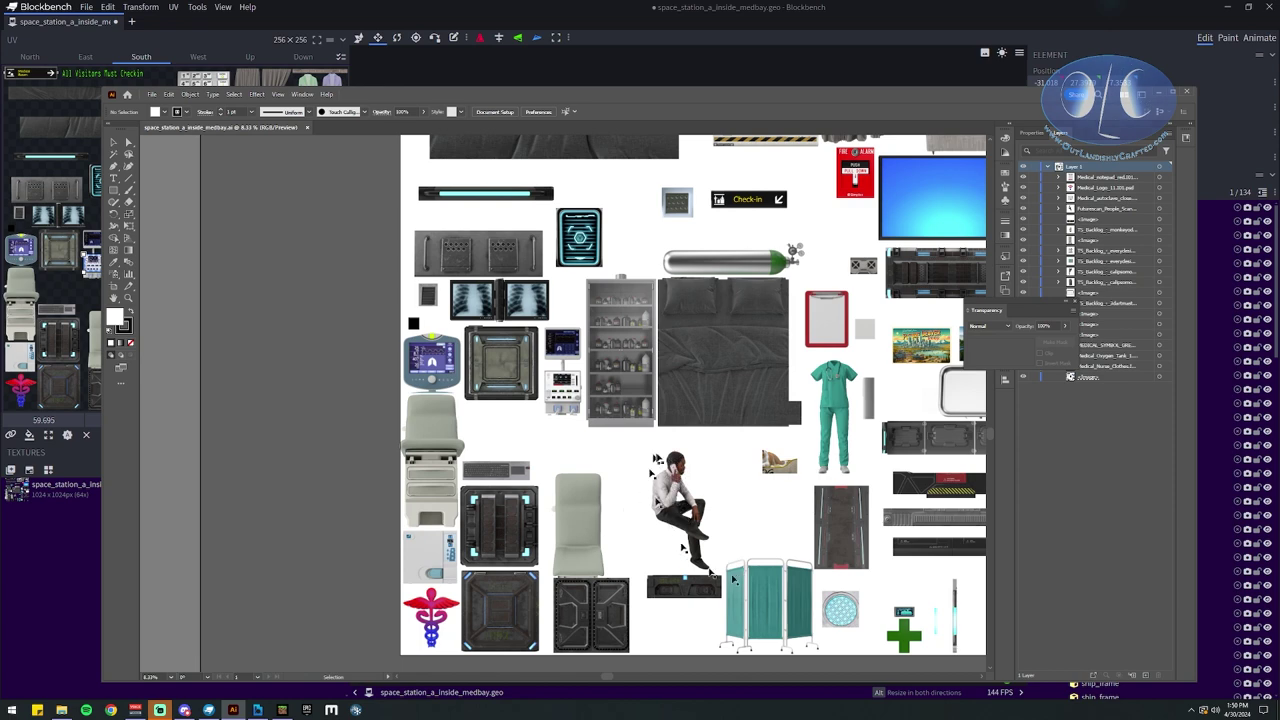
pyautogui.moveTo(716, 456); pyautogui.dragTo(580, 480)
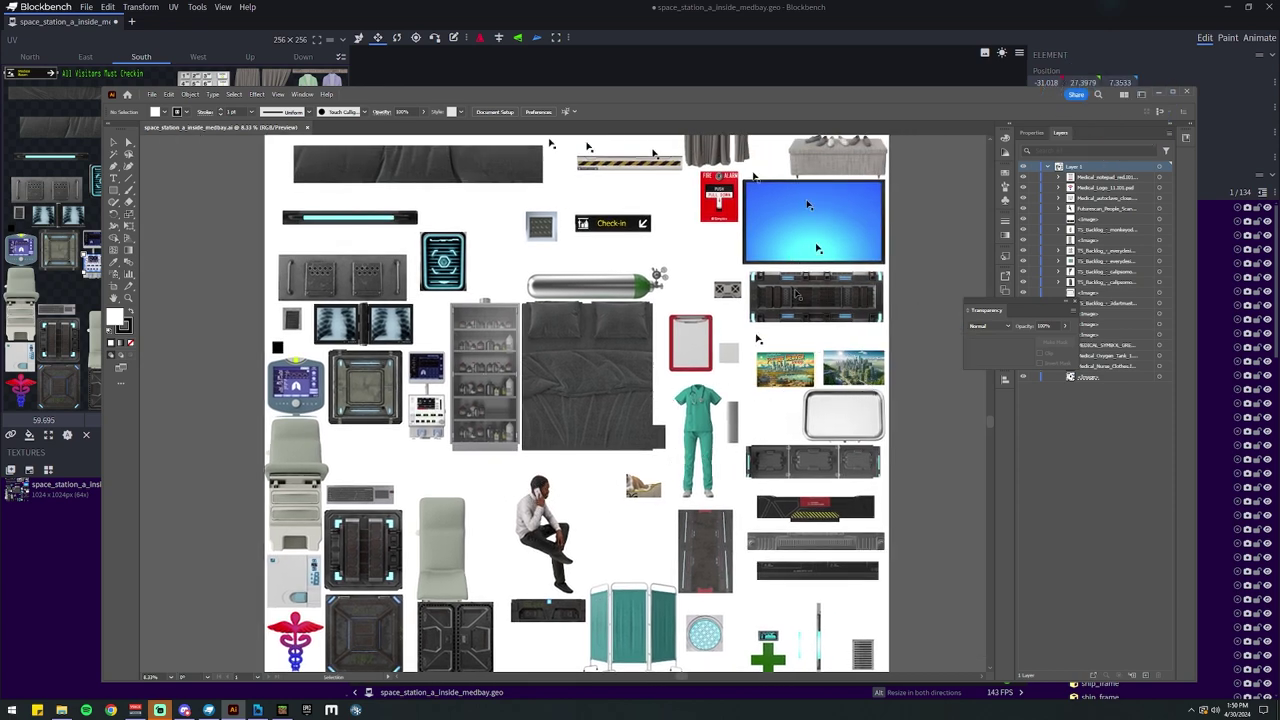
pyautogui.scroll(1, 791, 257)
pyautogui.hscroll(-1, 791, 257)
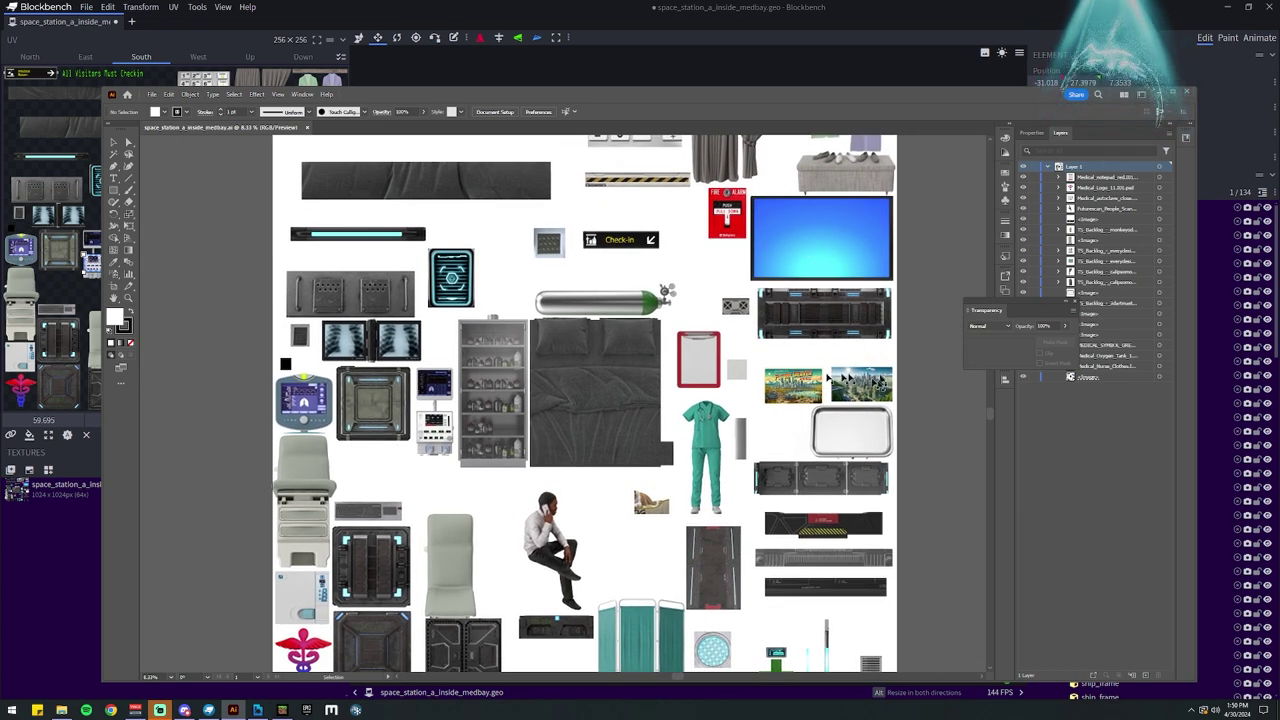
pyautogui.scroll(-2, 600, 430)
pyautogui.hscroll(-1, 600, 430)
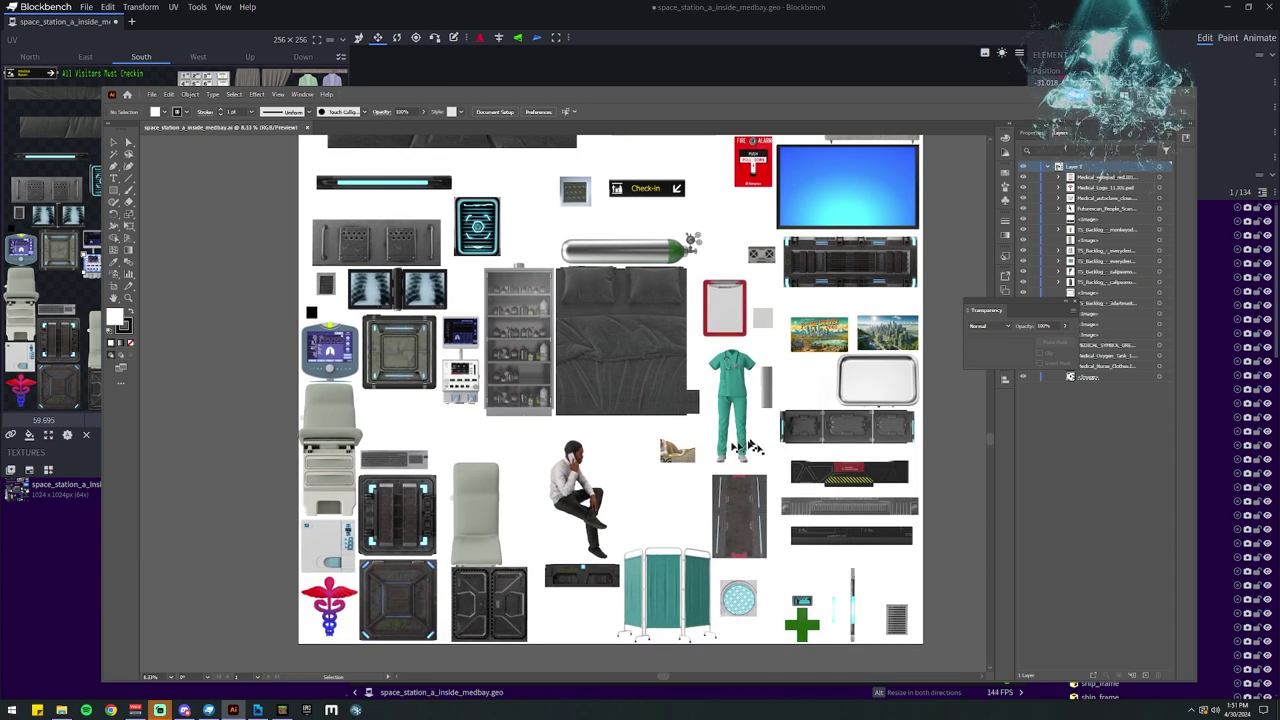
pyautogui.scroll(1, 750, 447)
pyautogui.hscroll(1, 750, 447)
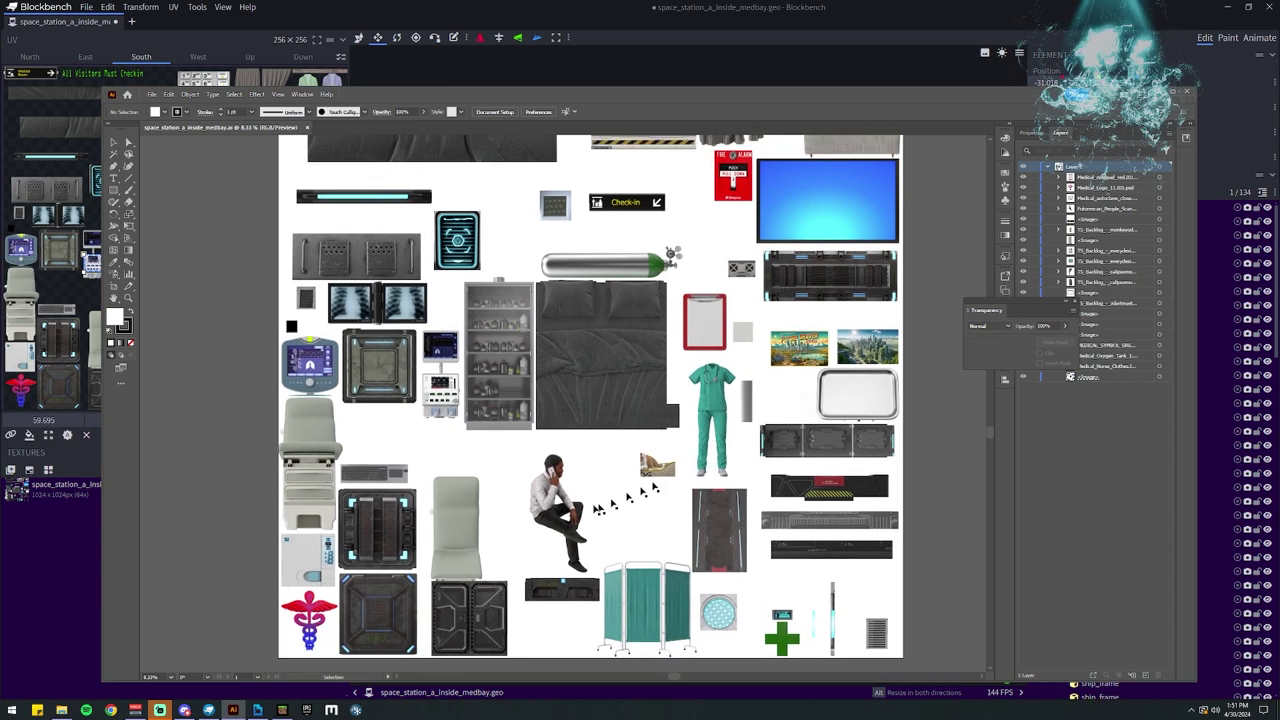
# Close Illustrator to return to Blockbench, and view the medbay model in Paint mode before going back to Edit mode.
pyautogui.click(1188, 93)
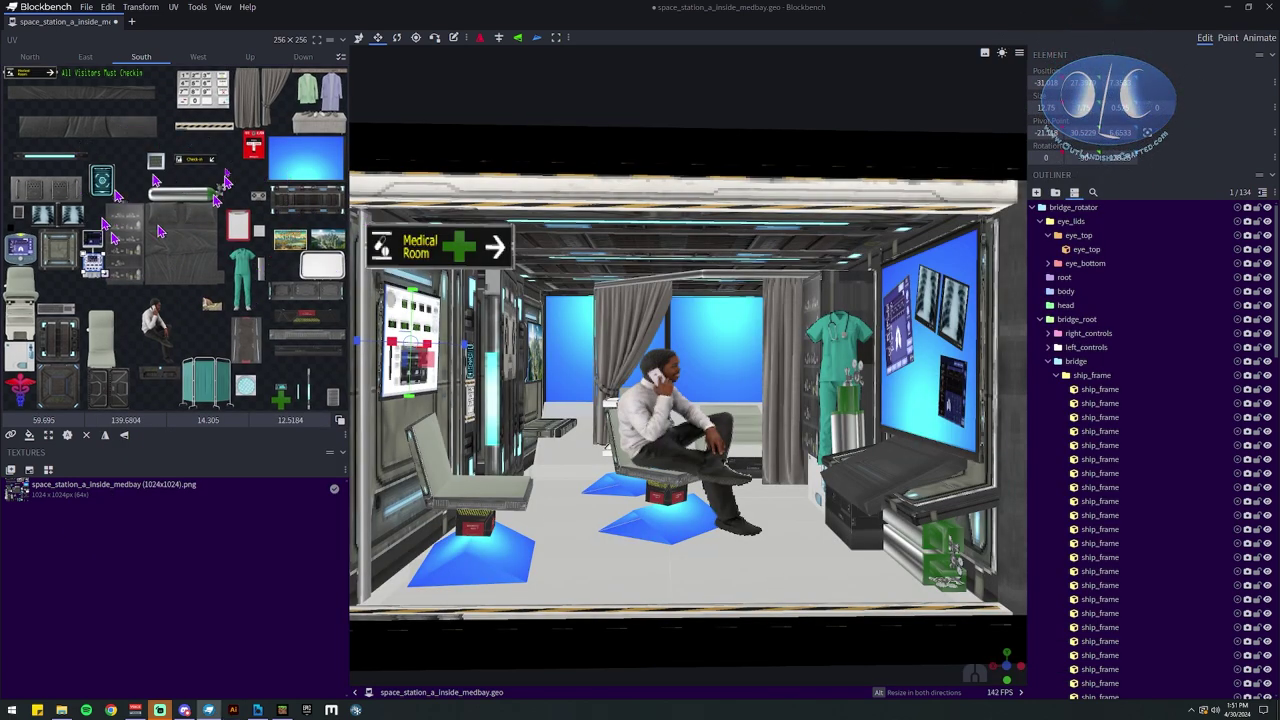
pyautogui.click(1227, 38)
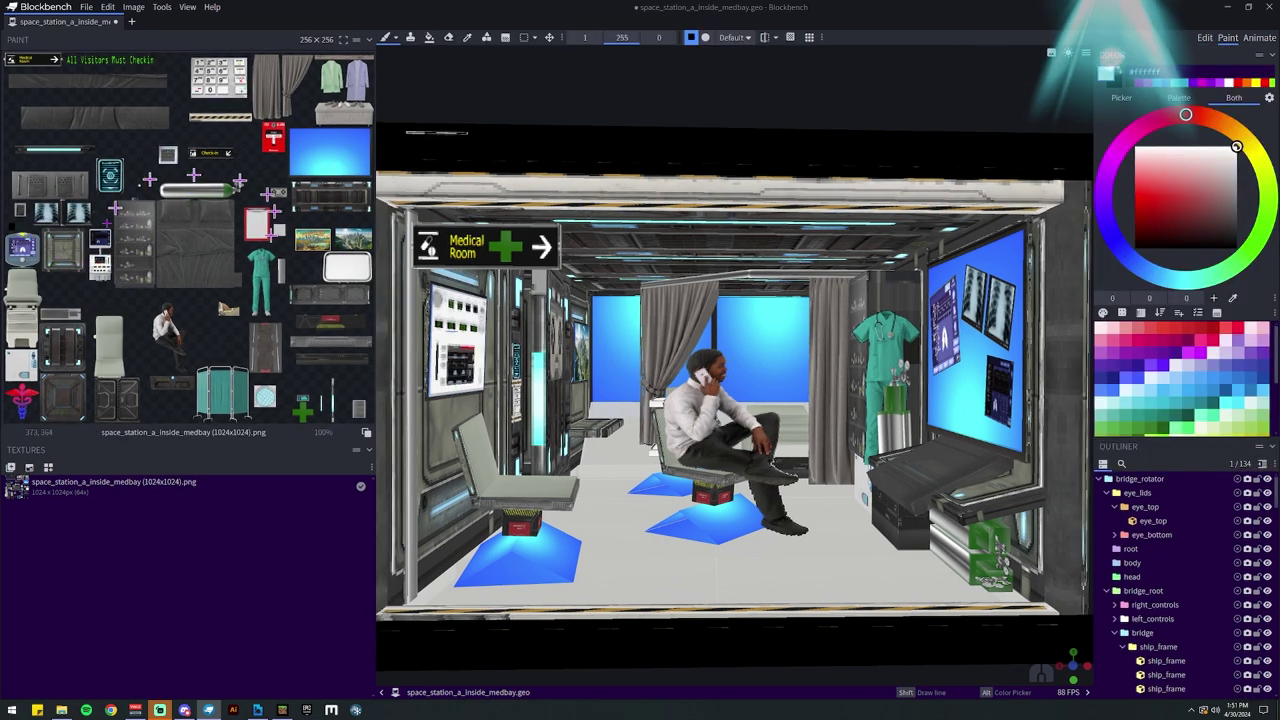
pyautogui.click(1204, 40)
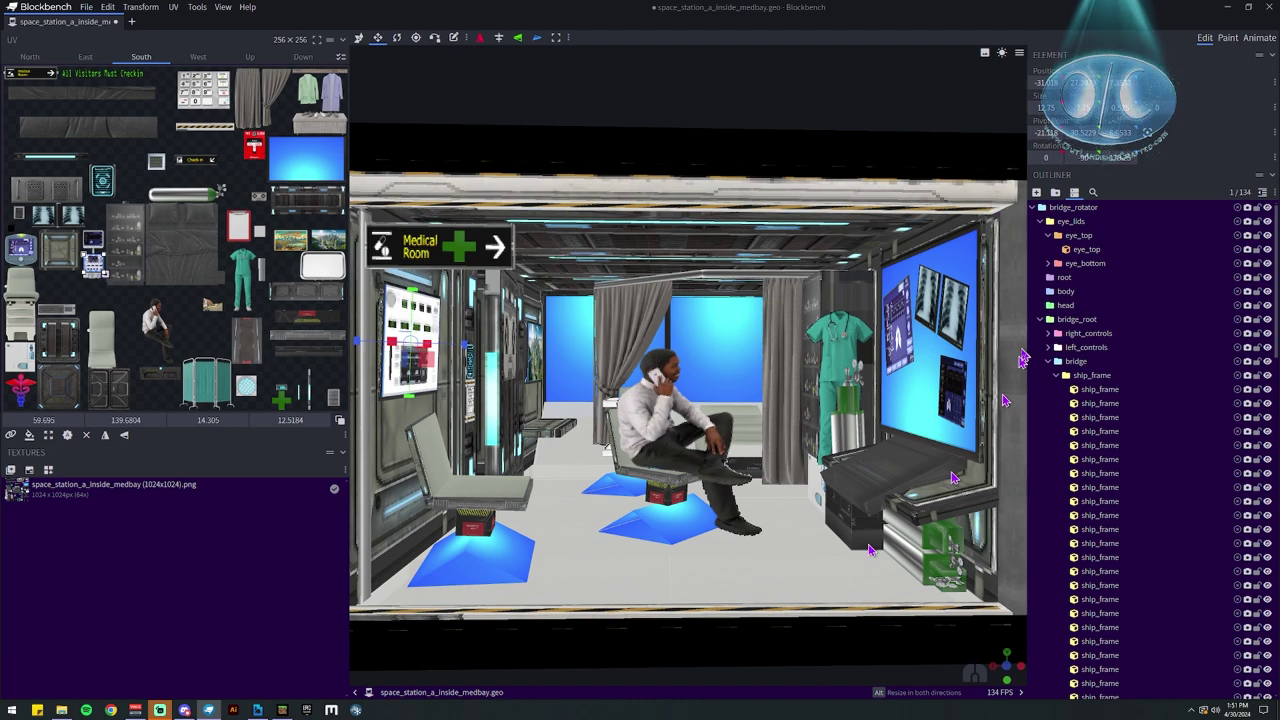
# Widen the 3D viewport, select the black eye_bottom bar below the medbay's front opening, and view the whole model from farther out.
pyautogui.moveTo(1028, 196); pyautogui.dragTo(1143, 196)
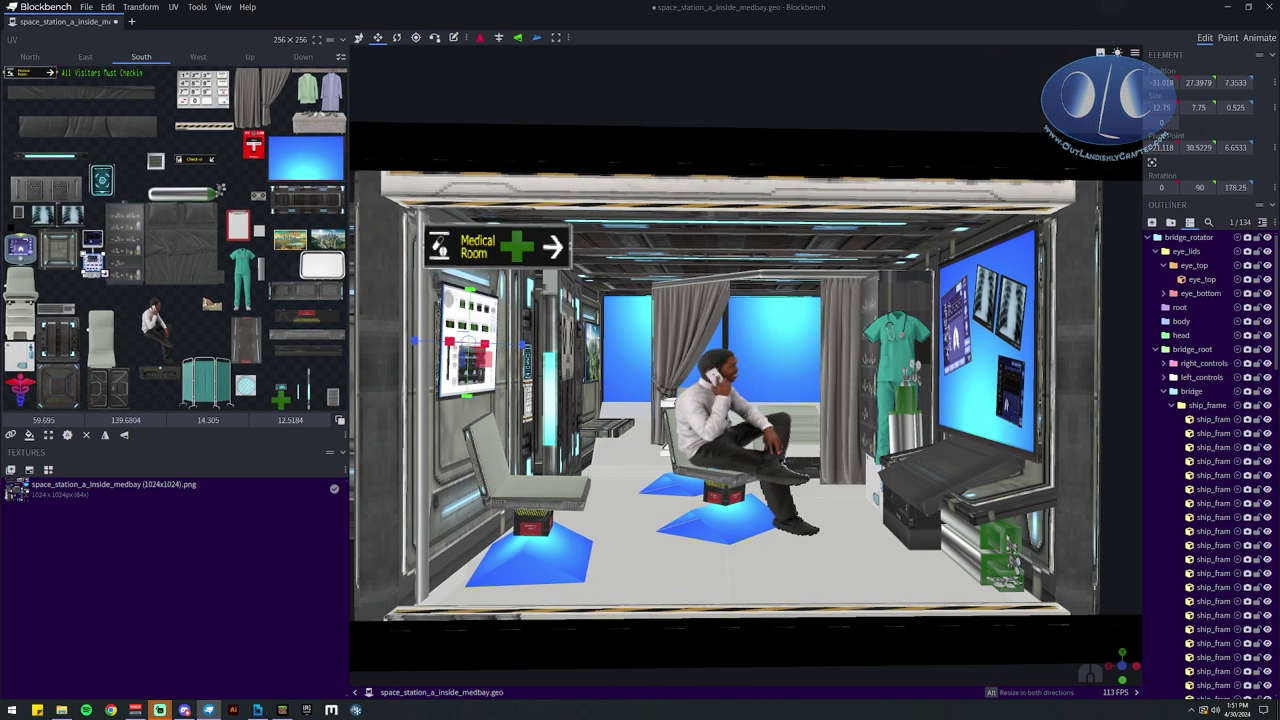
pyautogui.click(706, 662)
pyautogui.scroll(-5, 830, 560)
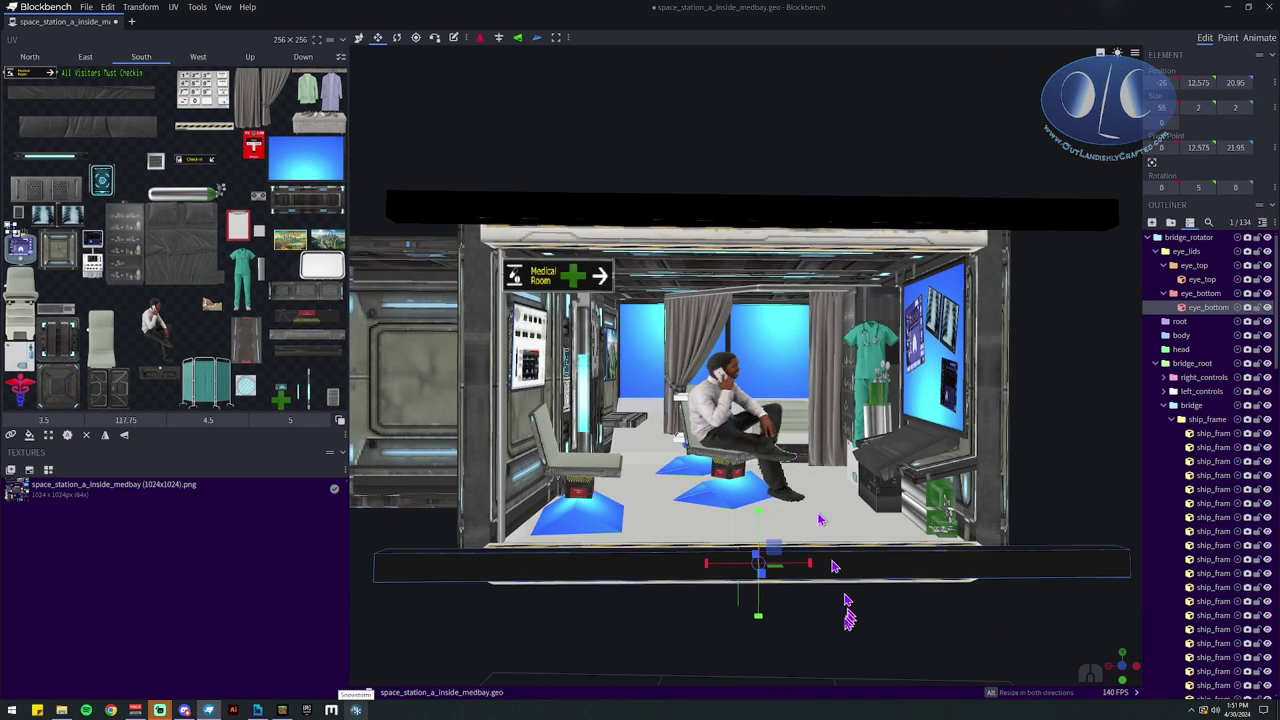
pyautogui.moveTo(848, 620); pyautogui.dragTo(822, 618)
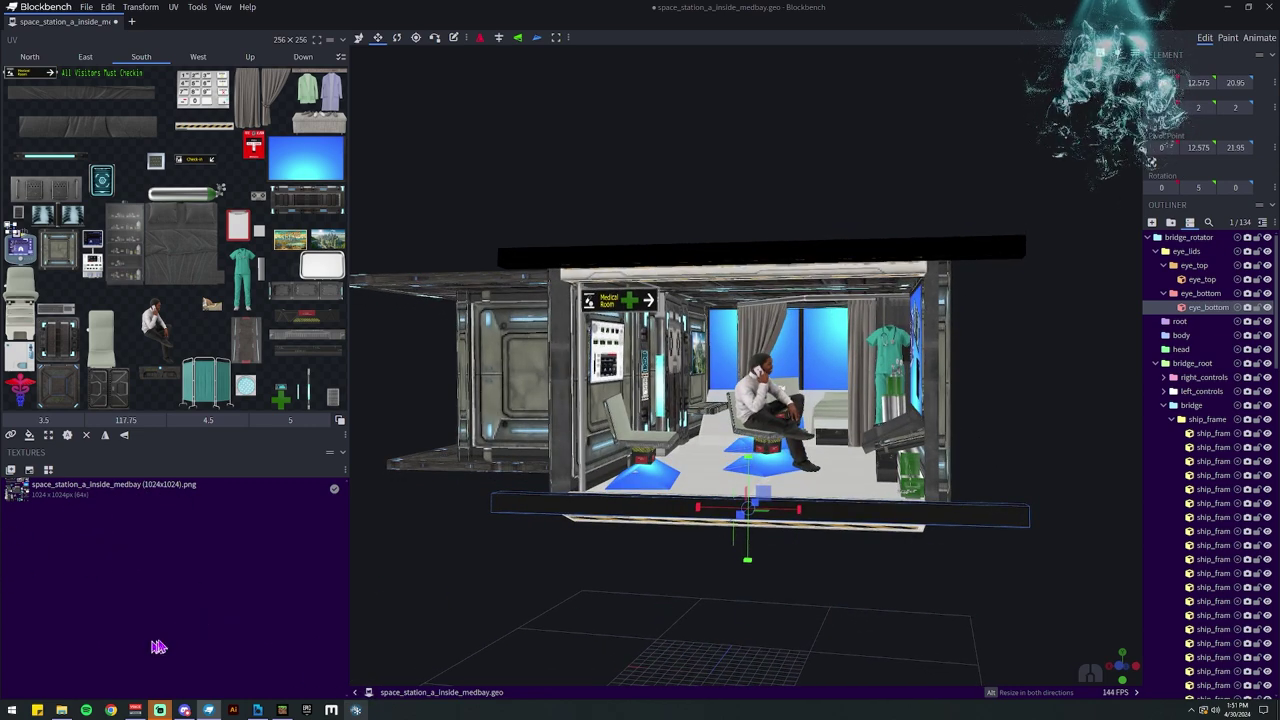
pyautogui.moveTo(665, 556); pyautogui.dragTo(623, 600)
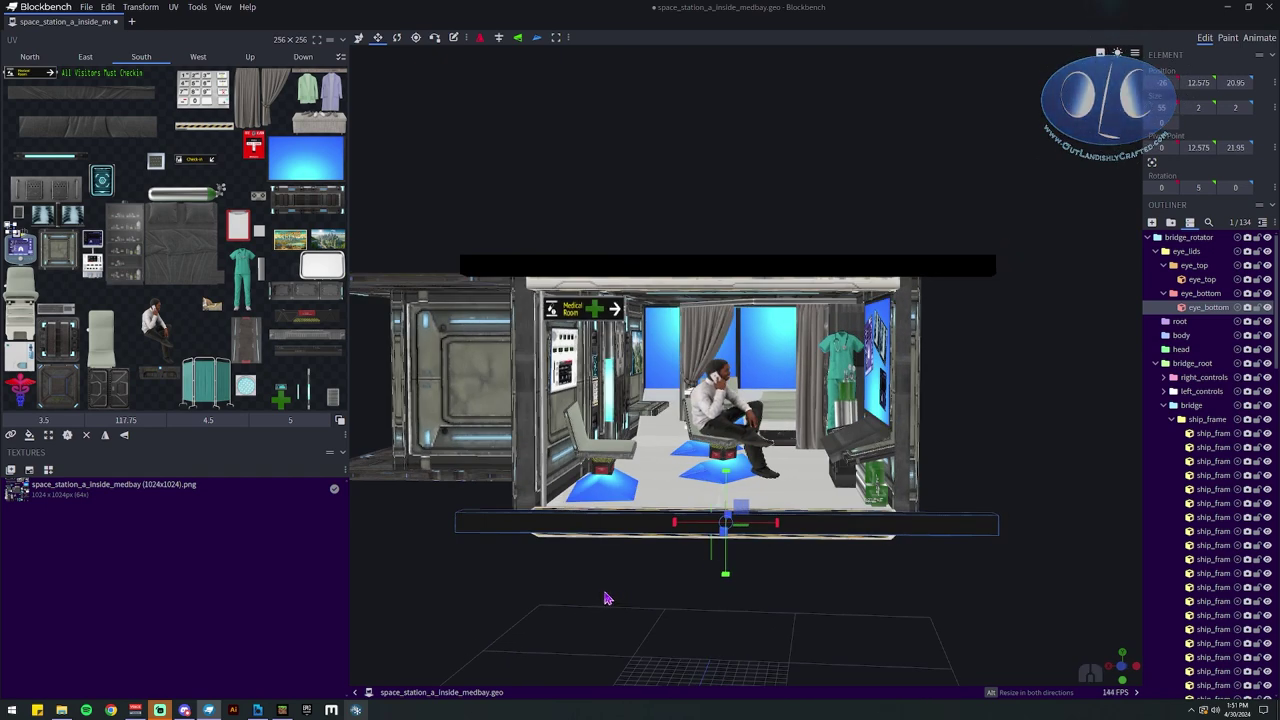